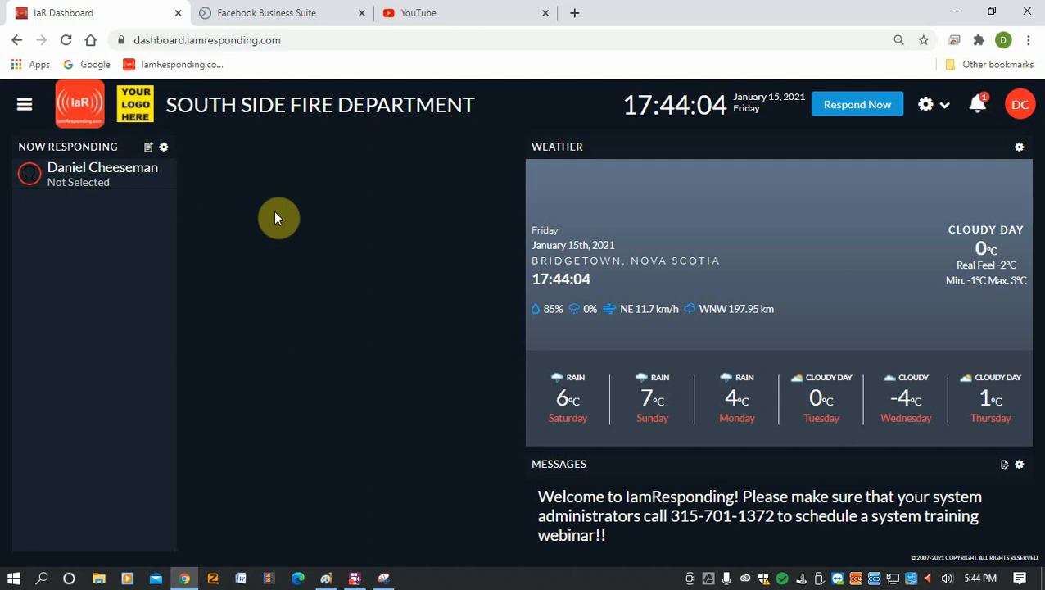
# - Close the Facebook Business Suite page and search Google for "north queens fire association" in a new browser tab
pyautogui.click(361, 14)
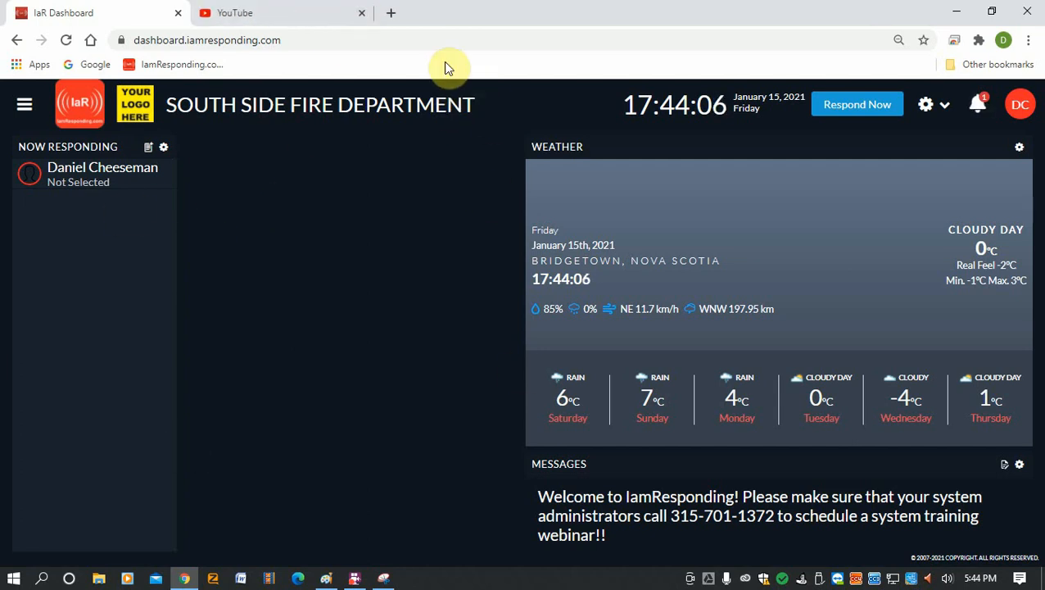
pyautogui.click(393, 14)
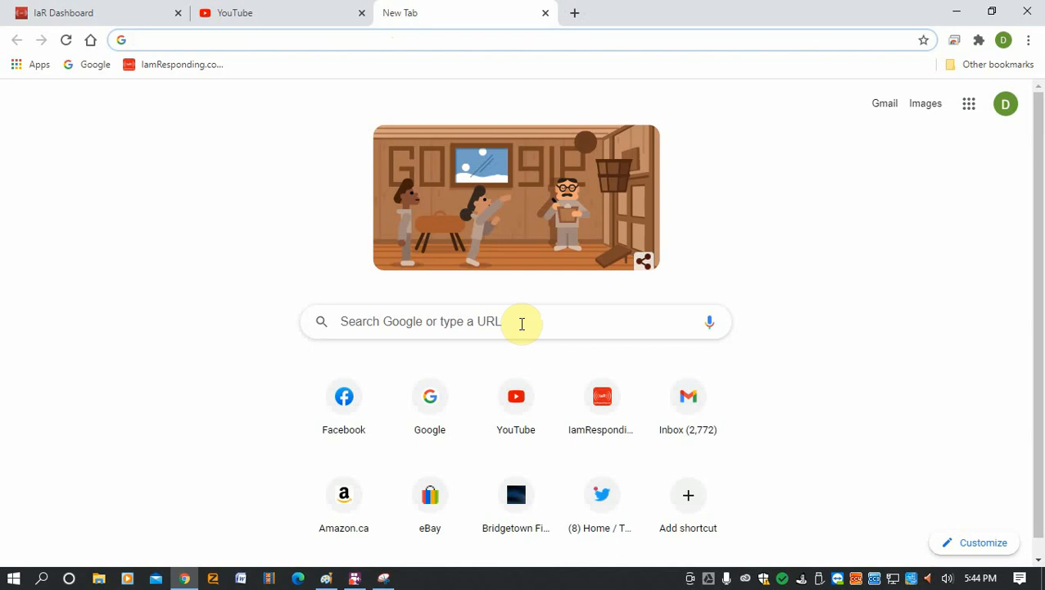
pyautogui.write('NORTH QUEE')
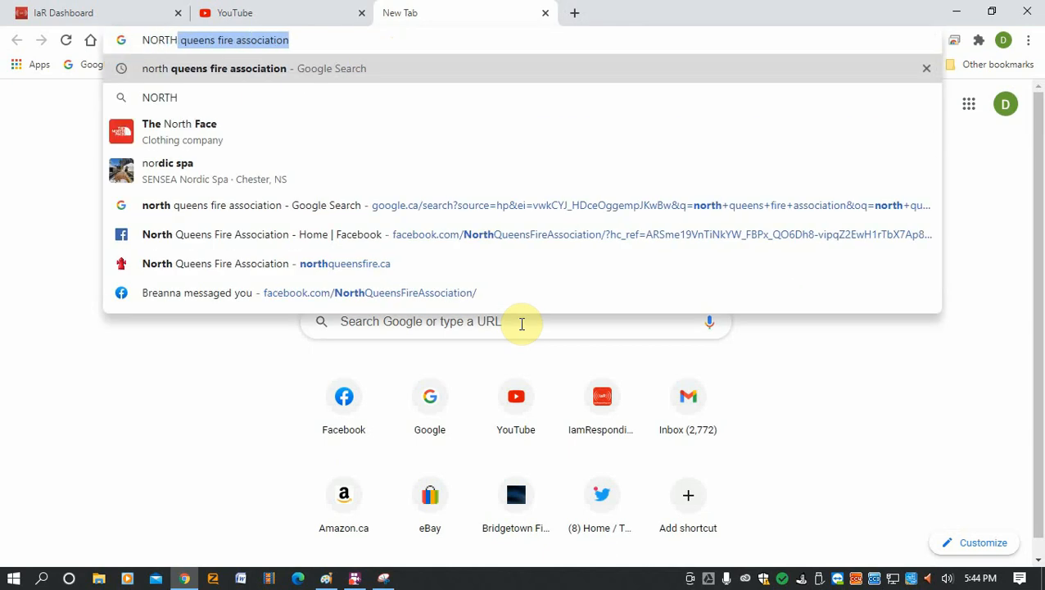
pyautogui.press('Return')
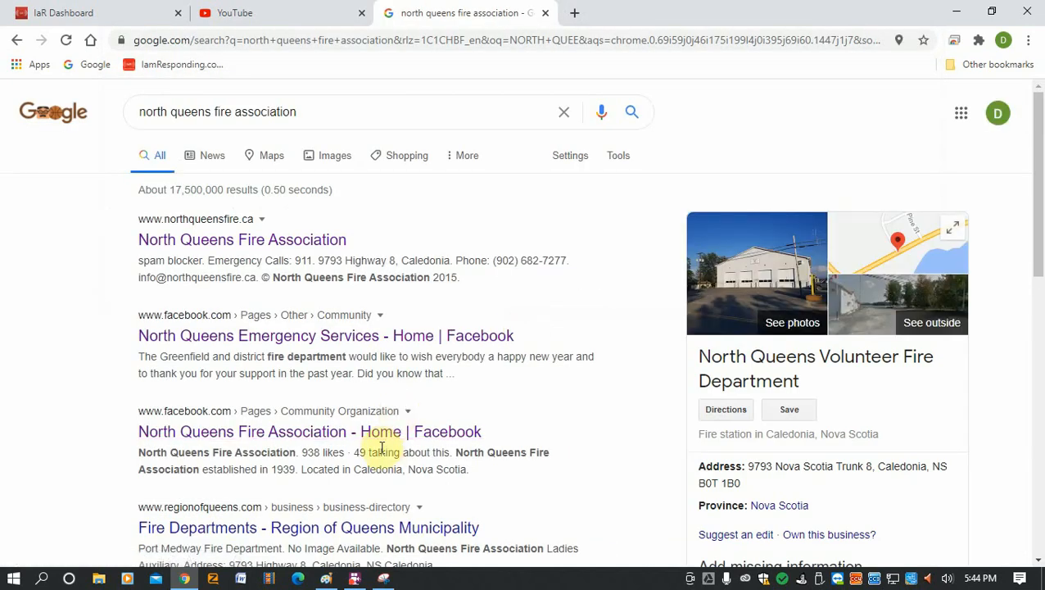
# - Look through the search results for the North Queens Fire Association's own pages
pyautogui.scroll(-1, 382, 448)
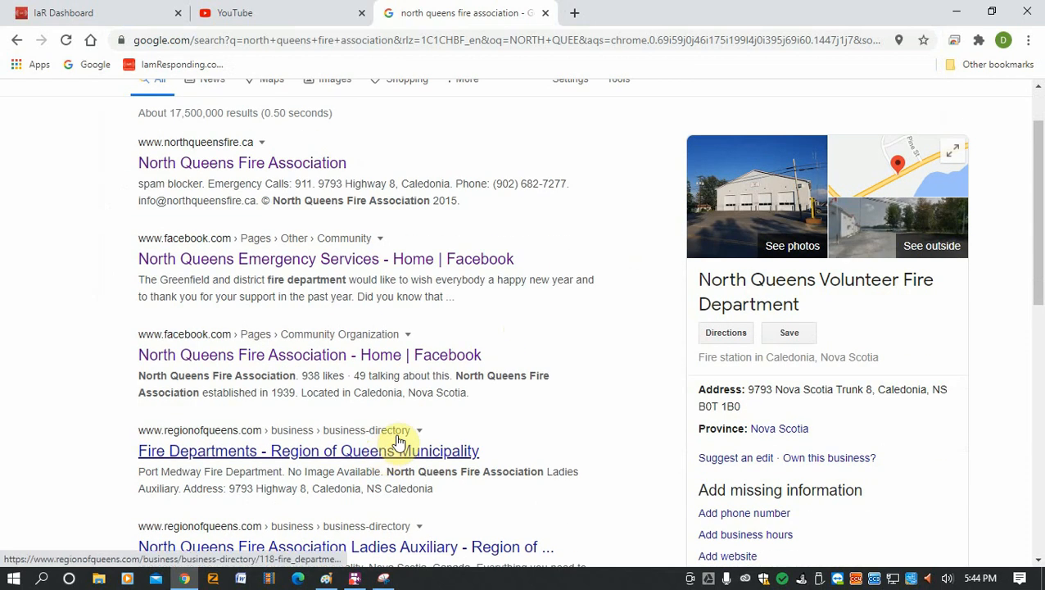
pyautogui.scroll(-1, 75, 518)
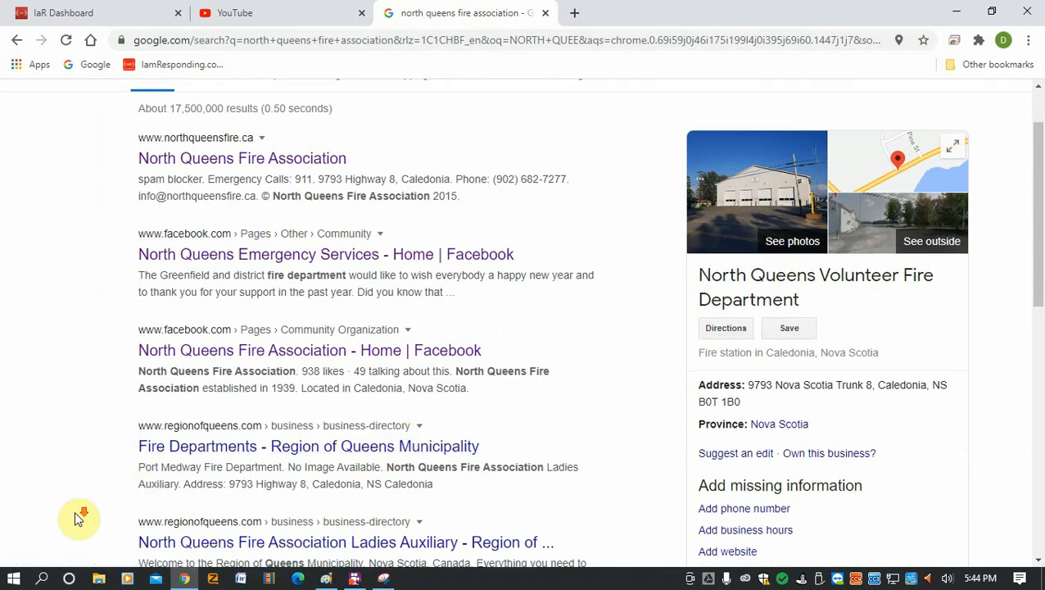
pyautogui.scroll(-1, 74, 516)
pyautogui.scroll(1, 75, 516)
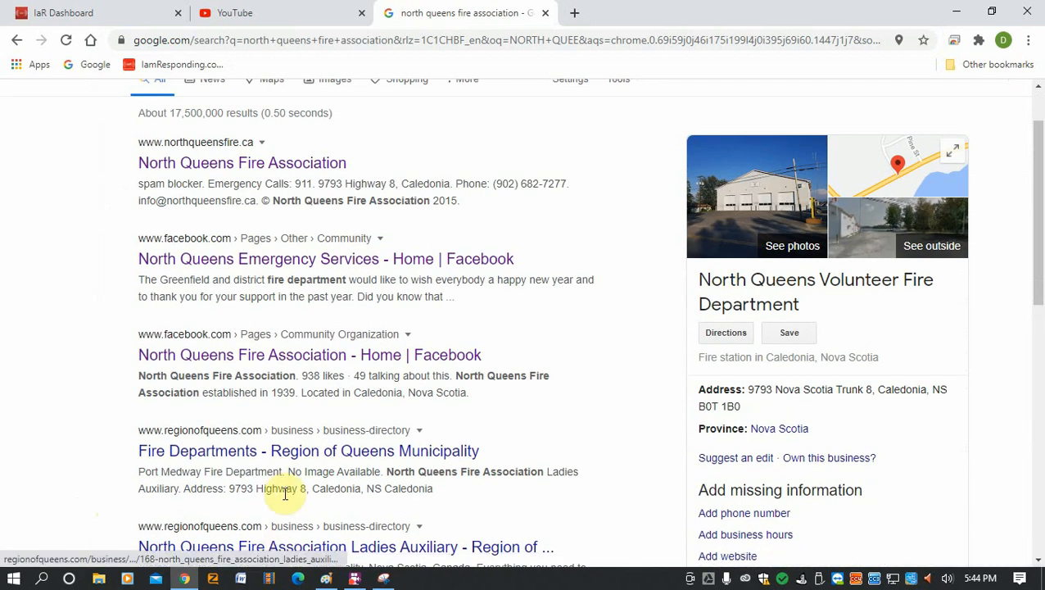
pyautogui.scroll(-1, 284, 495)
pyautogui.scroll(-2, 285, 499)
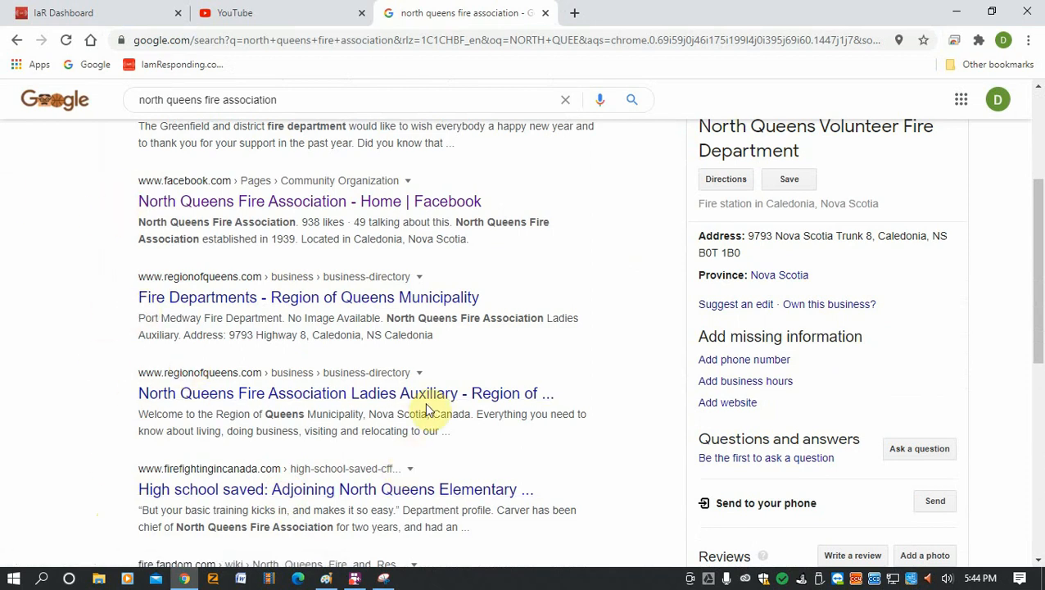
pyautogui.scroll(1, 340, 512)
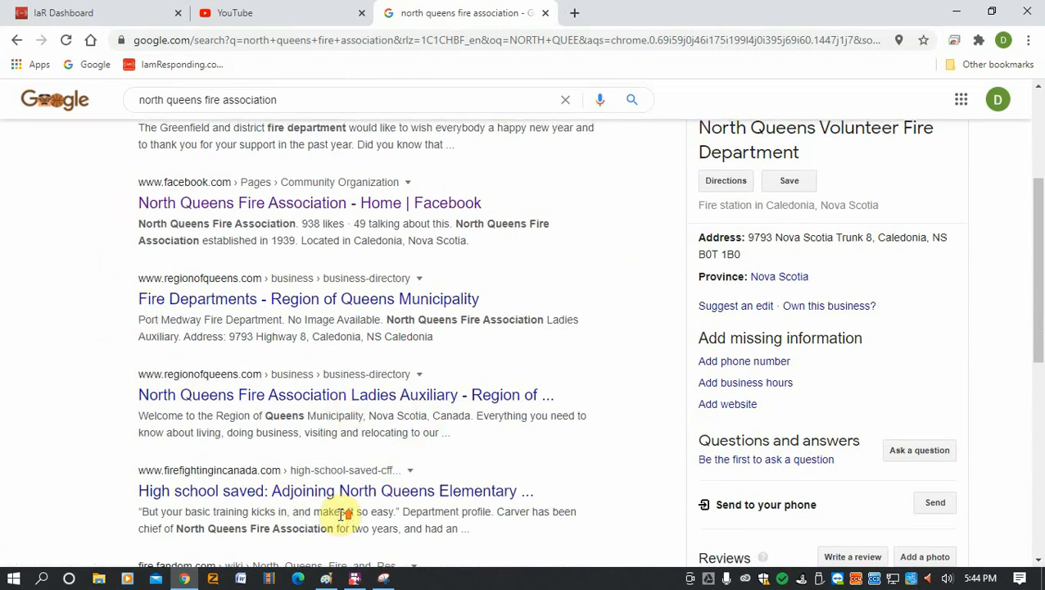
pyautogui.scroll(2, 338, 512)
pyautogui.scroll(-2, 338, 512)
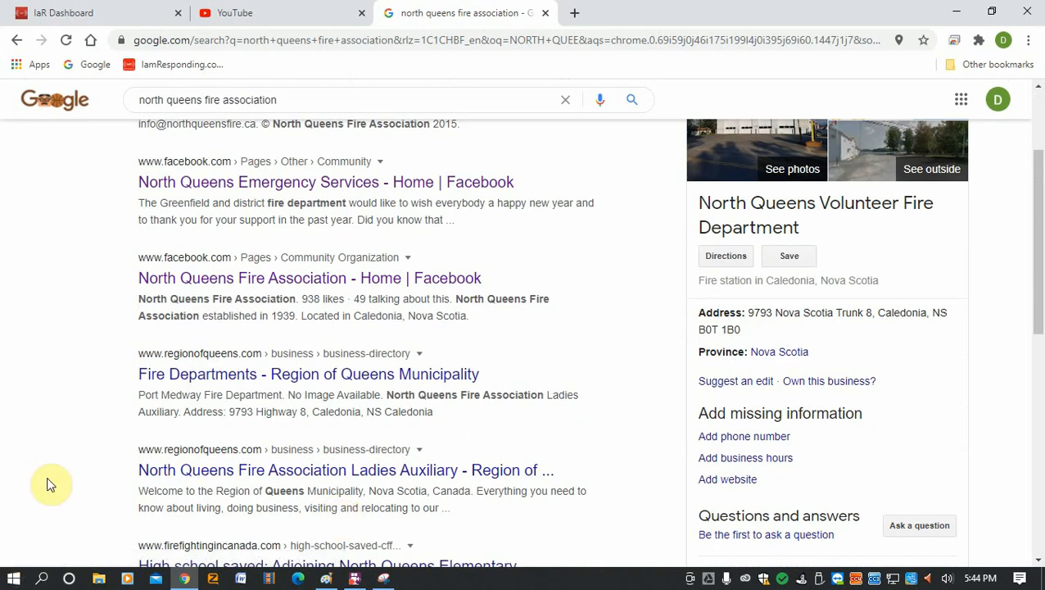
pyautogui.scroll(-2, 246, 491)
pyautogui.scroll(3, 122, 414)
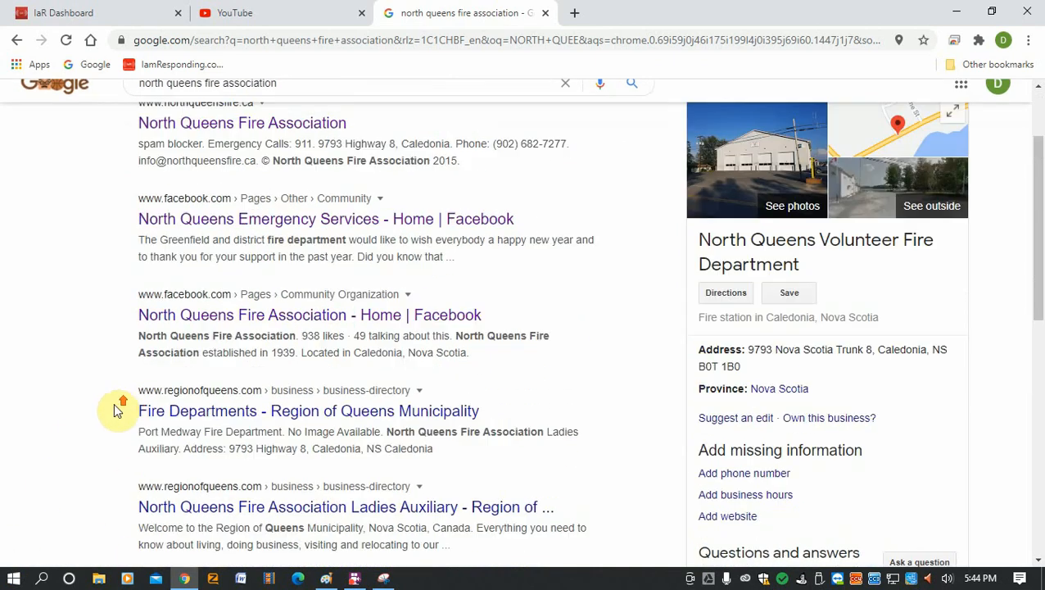
pyautogui.scroll(1, 119, 409)
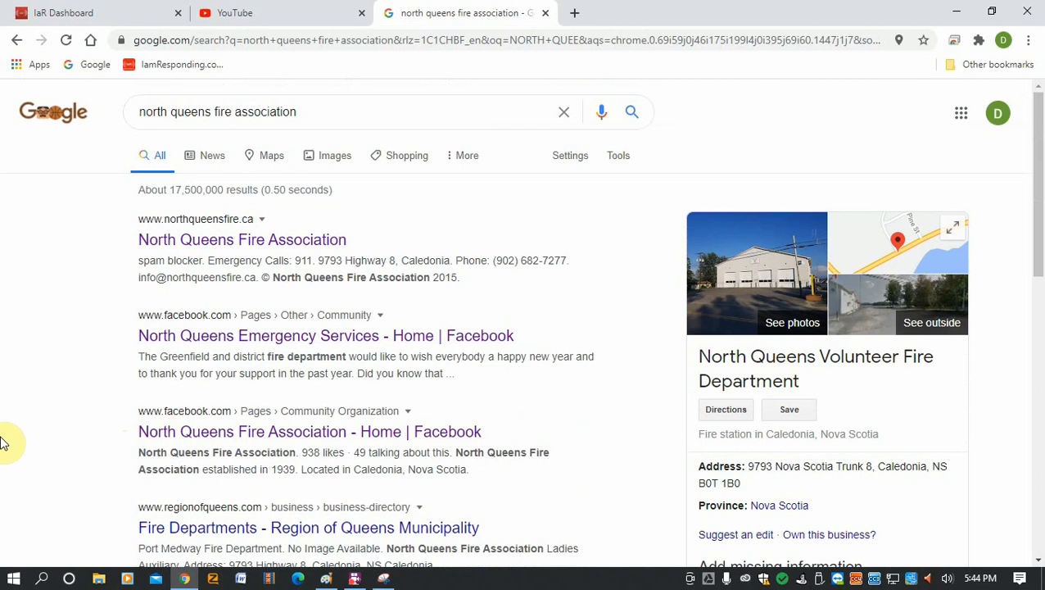
# - Open the North Queens Fire Association's Facebook page and copy its profile picture logo at full size
pyautogui.click(380, 436)
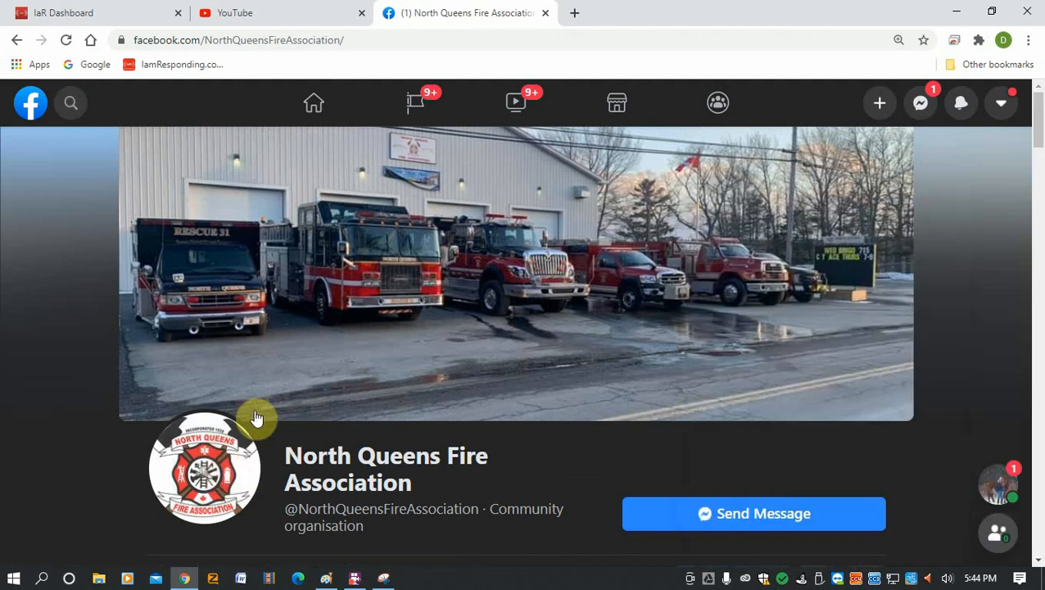
pyautogui.click(227, 457)
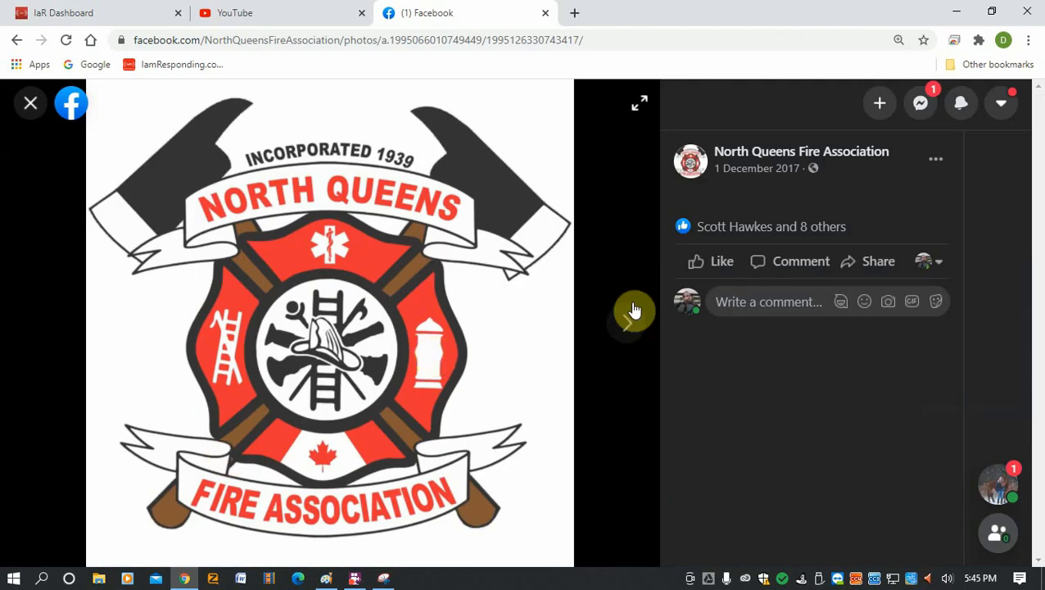
pyautogui.rightClick(465, 255)
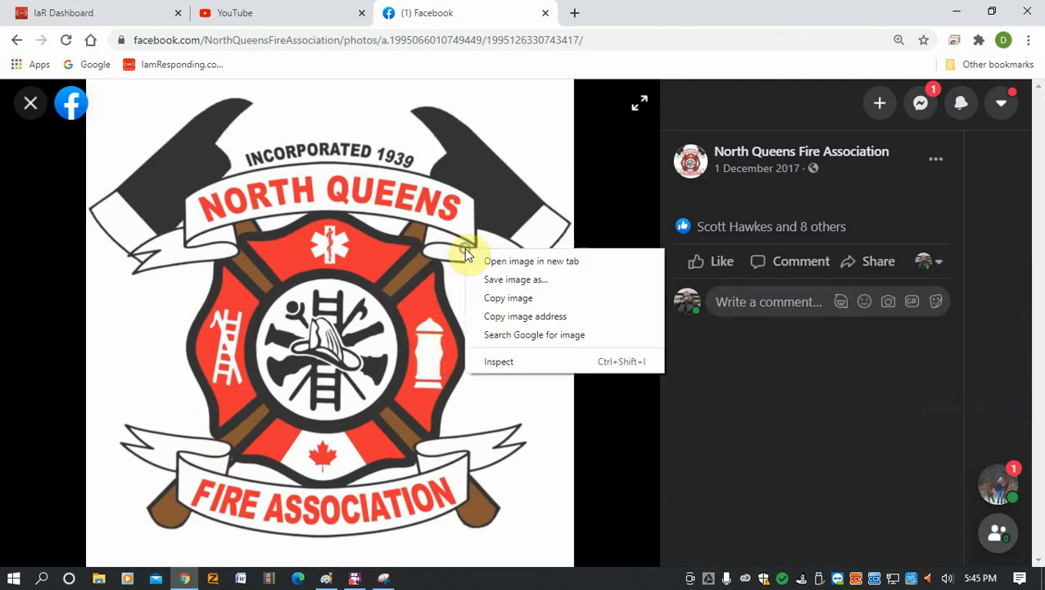
pyautogui.click(484, 298)
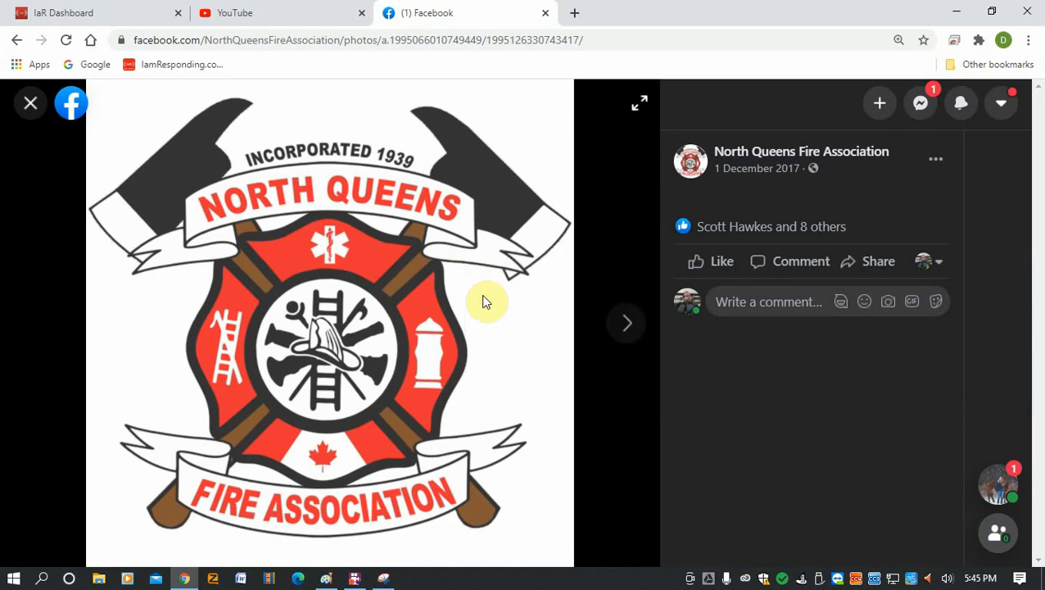
# - Close the Facebook page, switch to Paint and paste the copied fire association logo onto the canvas
pyautogui.click(547, 14)
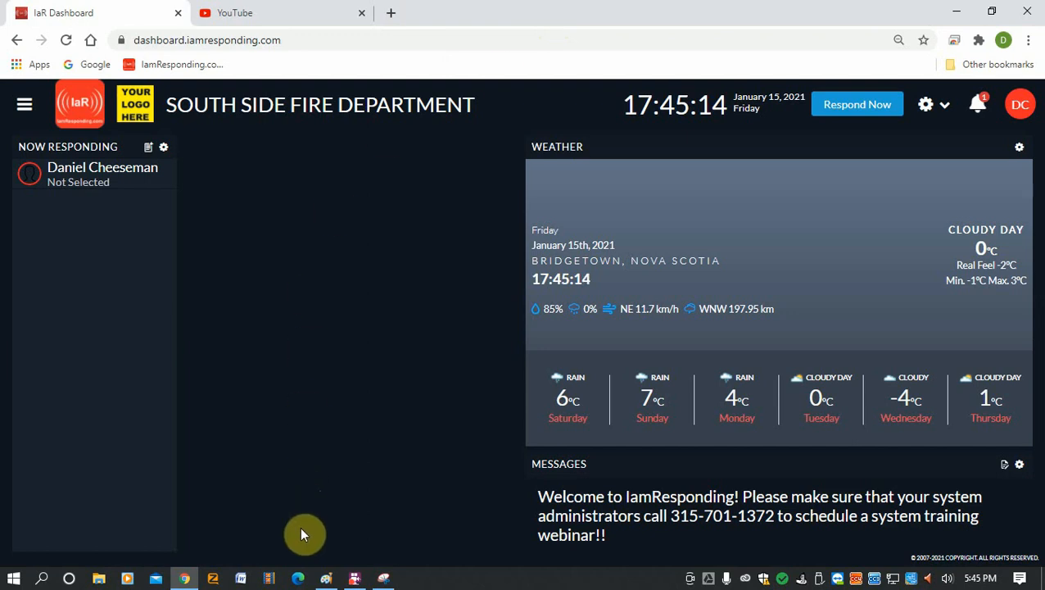
pyautogui.click(330, 581)
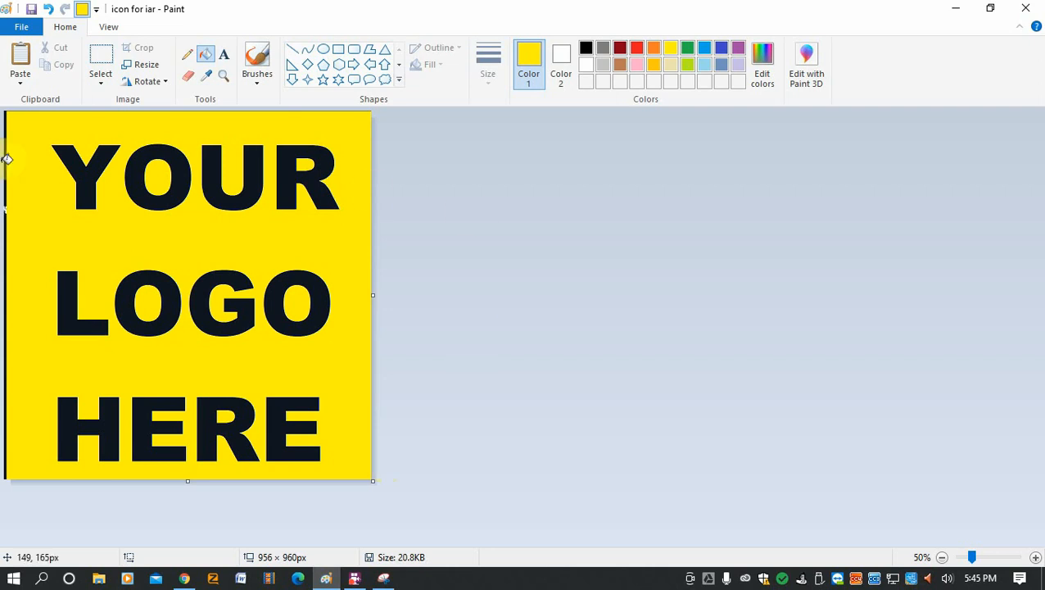
pyautogui.click(22, 59)
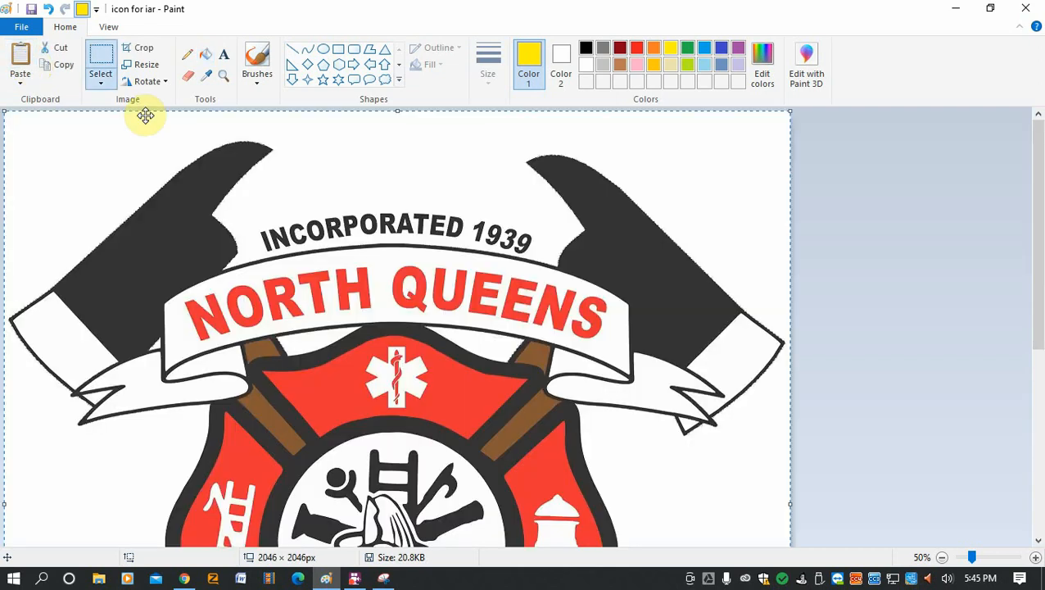
# - Inspect the pasted logo from top to bottom and zoom out to 25% to see it whole
pyautogui.scroll(-5, 145, 115)
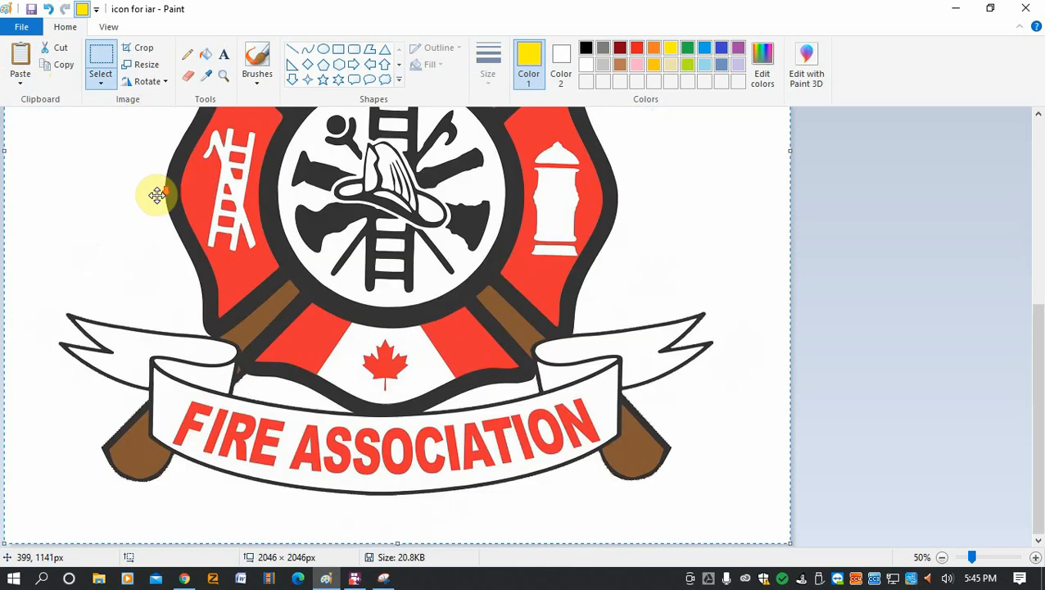
pyautogui.scroll(5, 157, 195)
pyautogui.scroll(-5, 333, 366)
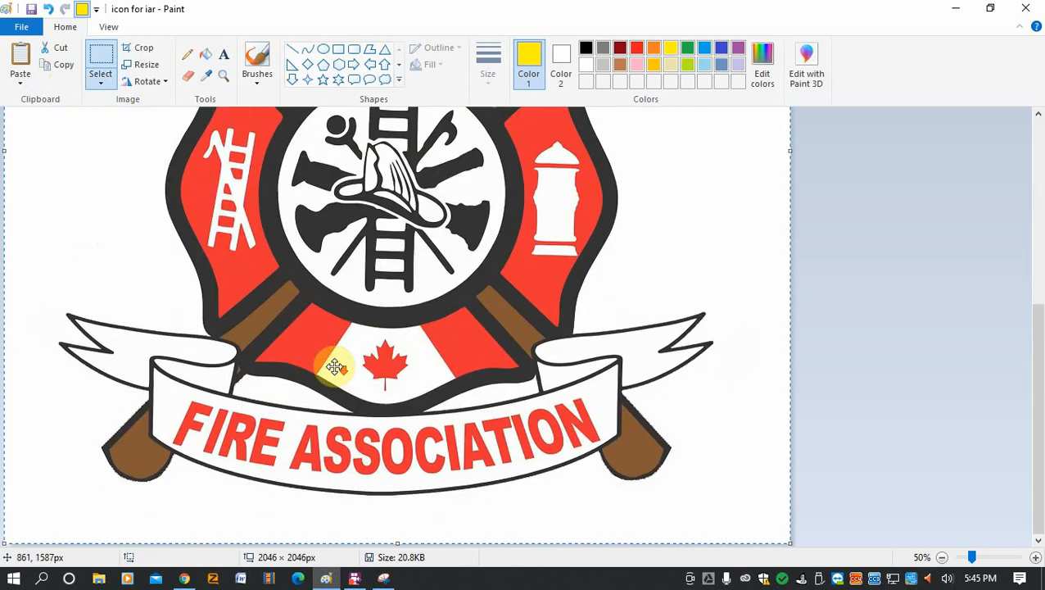
pyautogui.scroll(3, 335, 366)
pyautogui.scroll(3, 335, 367)
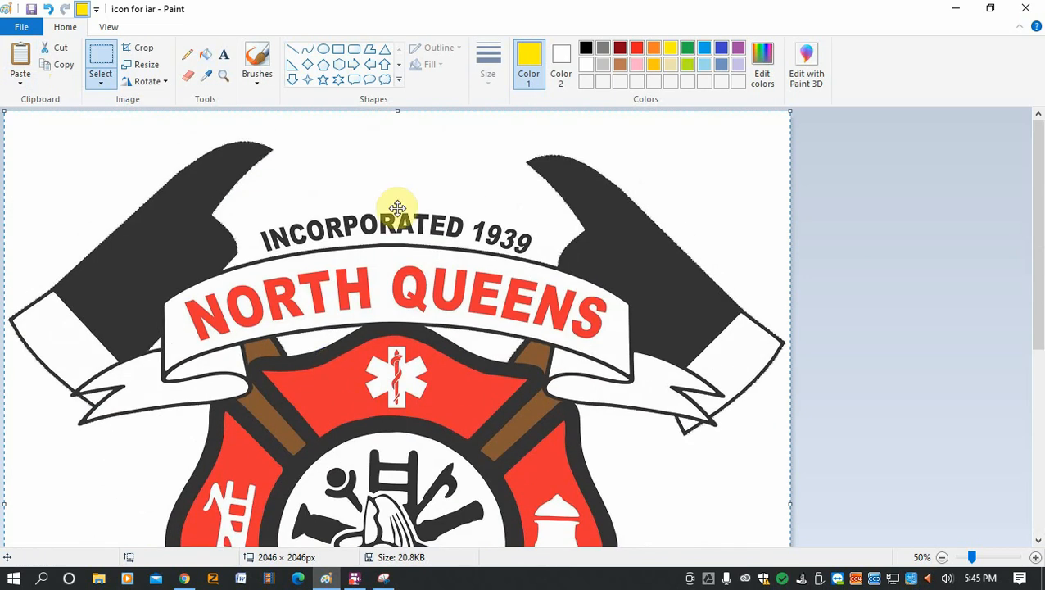
pyautogui.scroll(-5, 397, 208)
pyautogui.scroll(5, 397, 208)
pyautogui.scroll(-5, 217, 373)
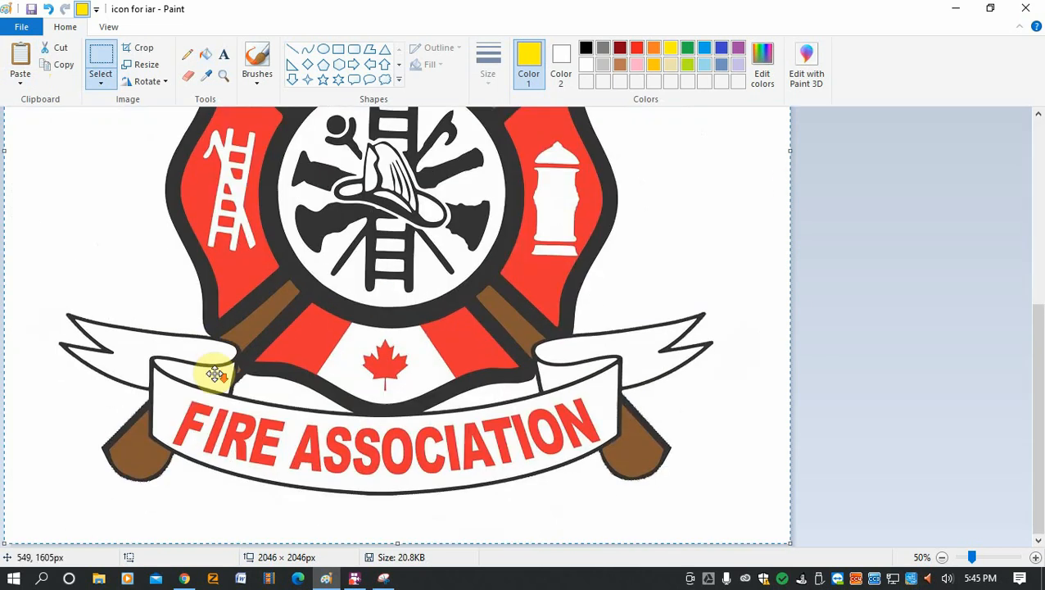
pyautogui.scroll(5, 215, 373)
pyautogui.scroll(-5, 311, 317)
pyautogui.scroll(5, 311, 318)
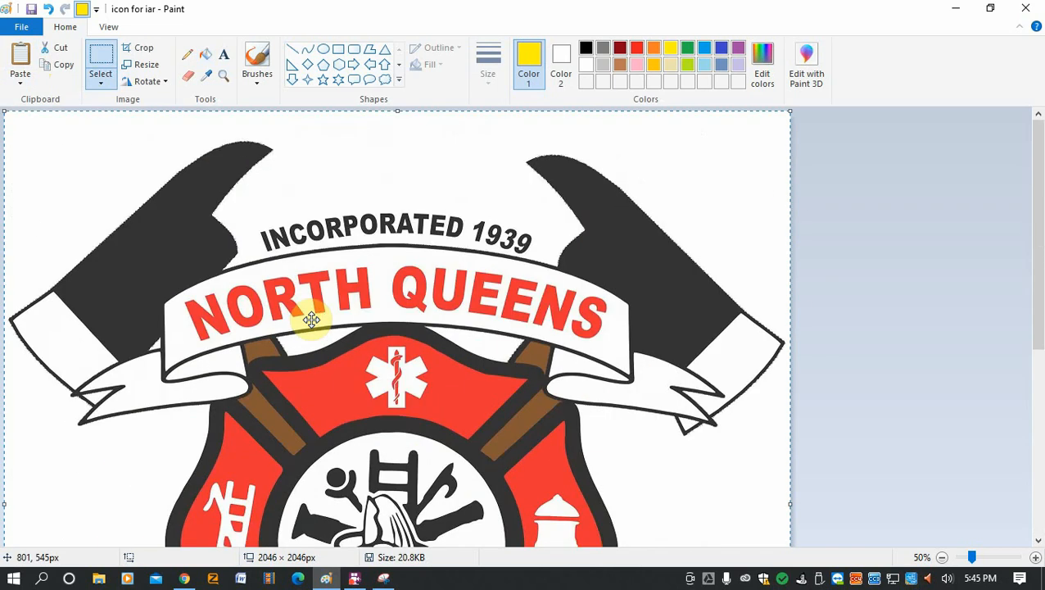
pyautogui.click(101, 28)
pyautogui.click(51, 54)
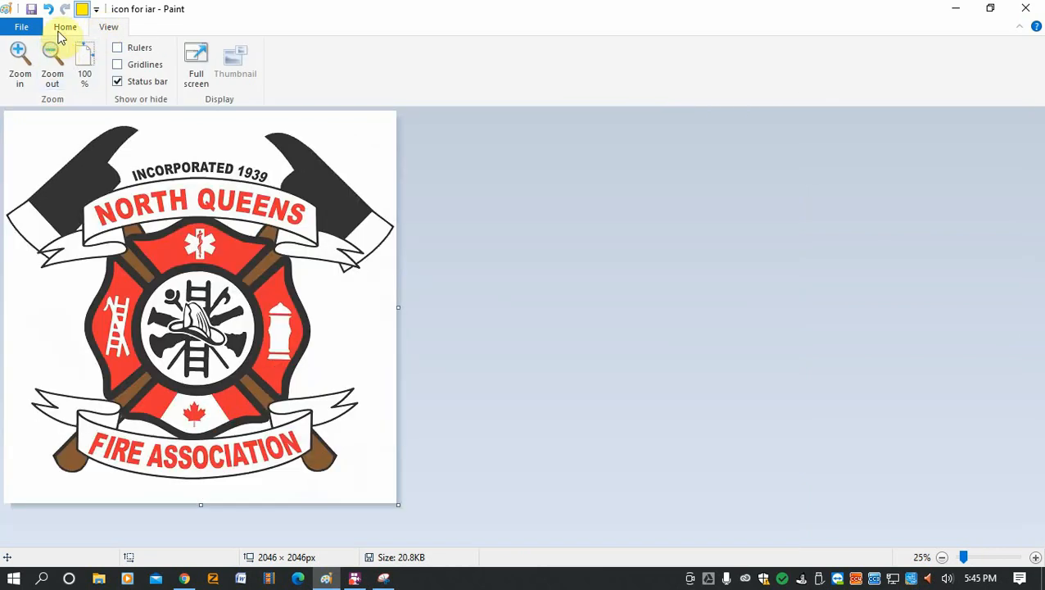
# - Set Color 1 to black and choose the Fill with color tool
pyautogui.click(61, 33)
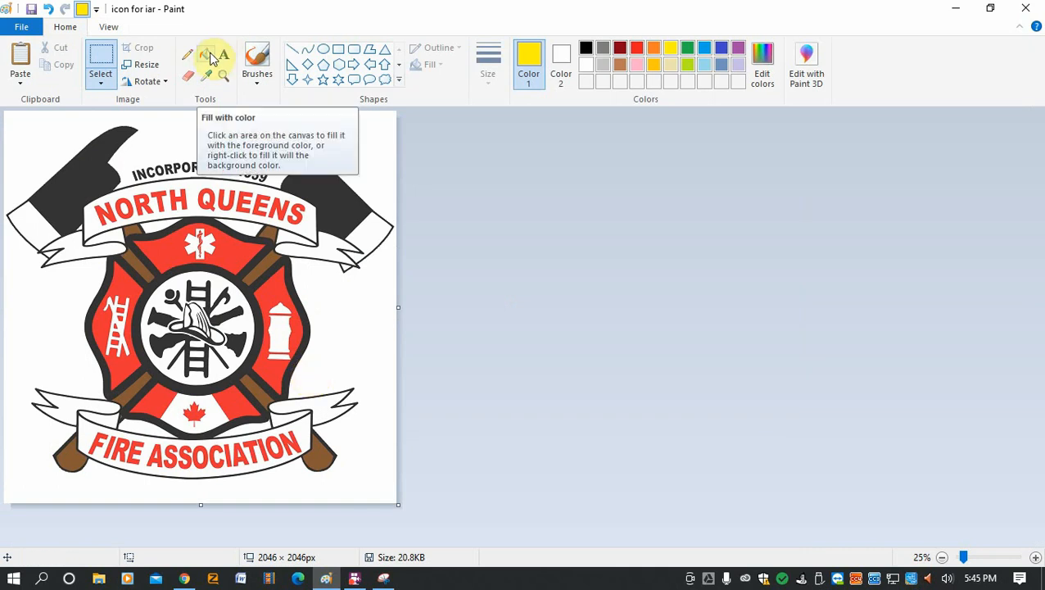
pyautogui.click(587, 49)
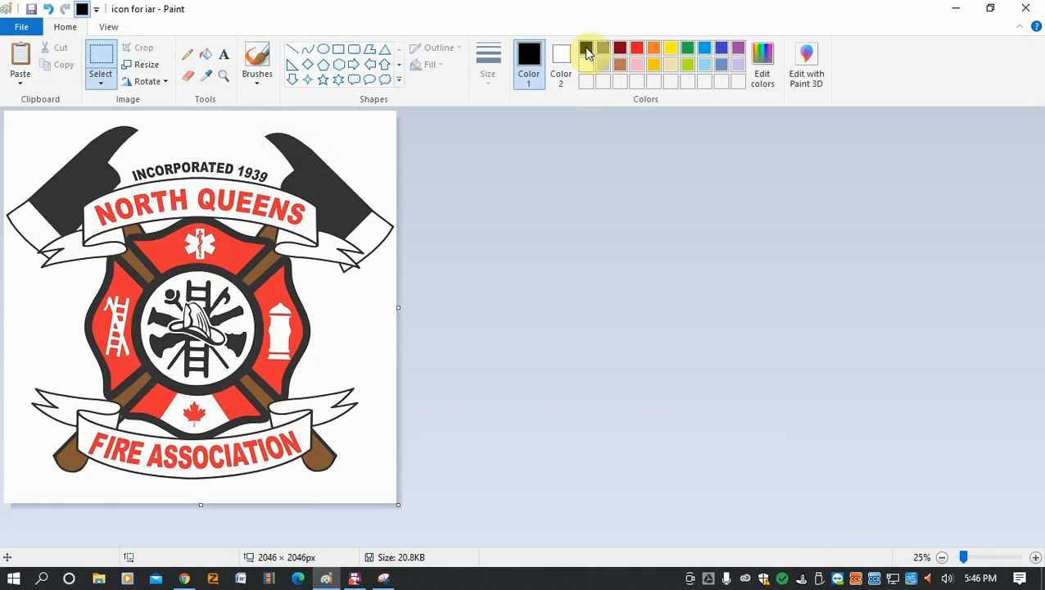
pyautogui.click(206, 54)
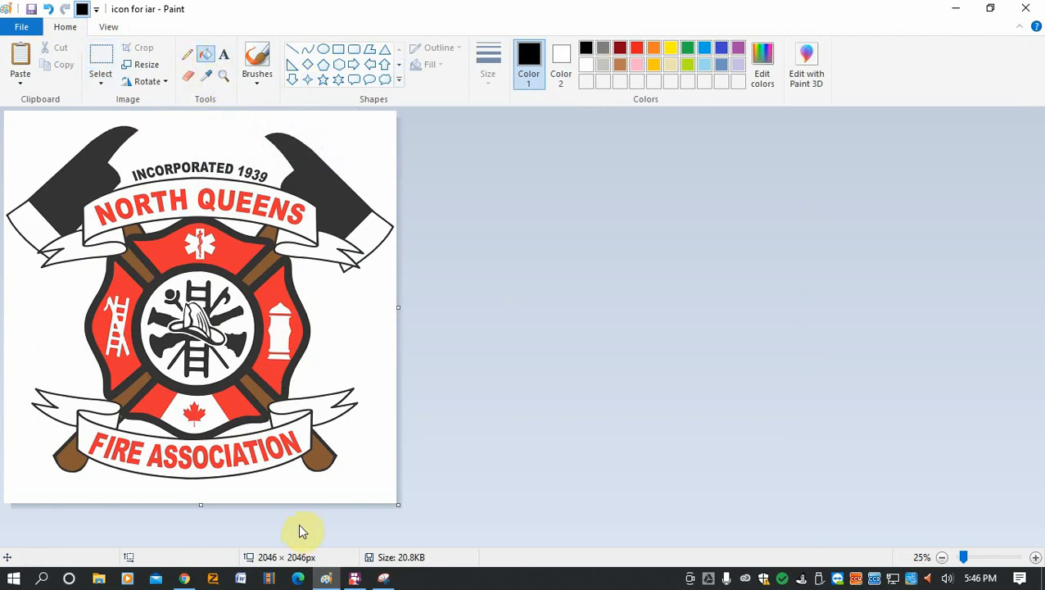
# - Switch to the IaR dashboard in Chrome and toggle its display mode to light and back to dark
pyautogui.click(185, 580)
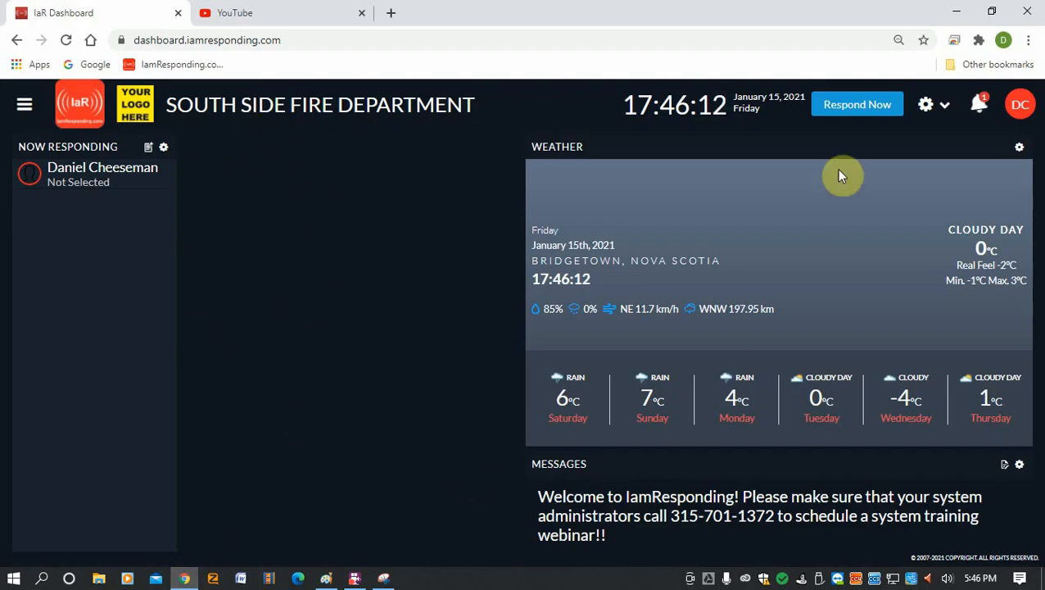
pyautogui.click(934, 106)
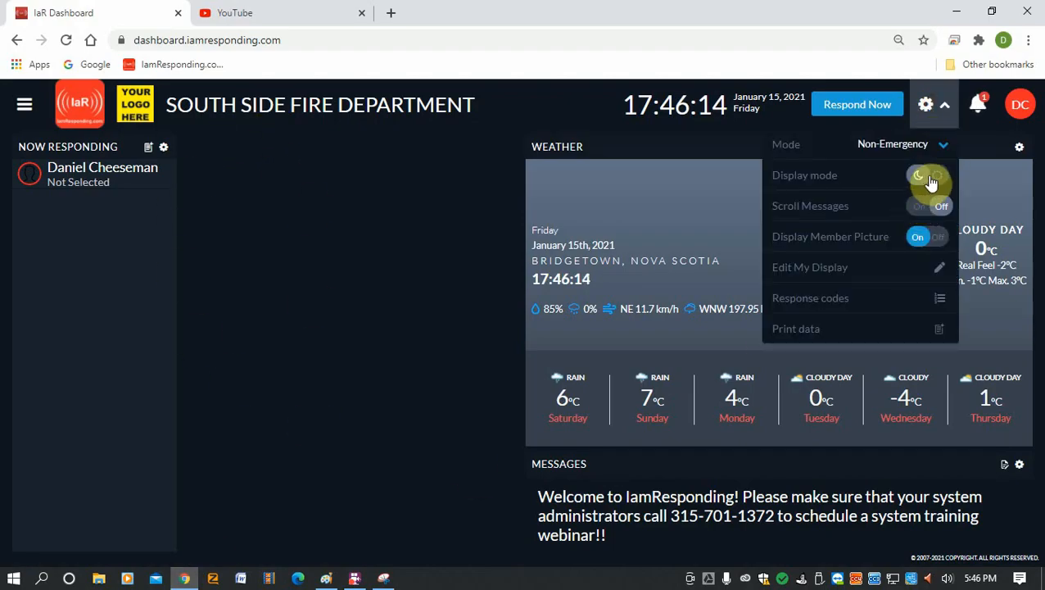
pyautogui.click(936, 177)
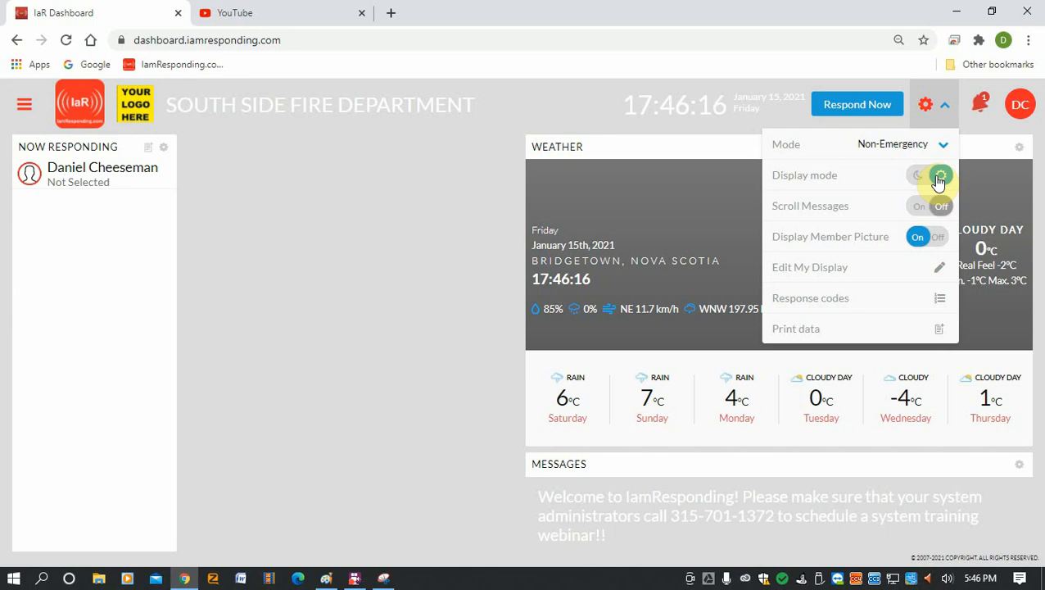
pyautogui.click(938, 177)
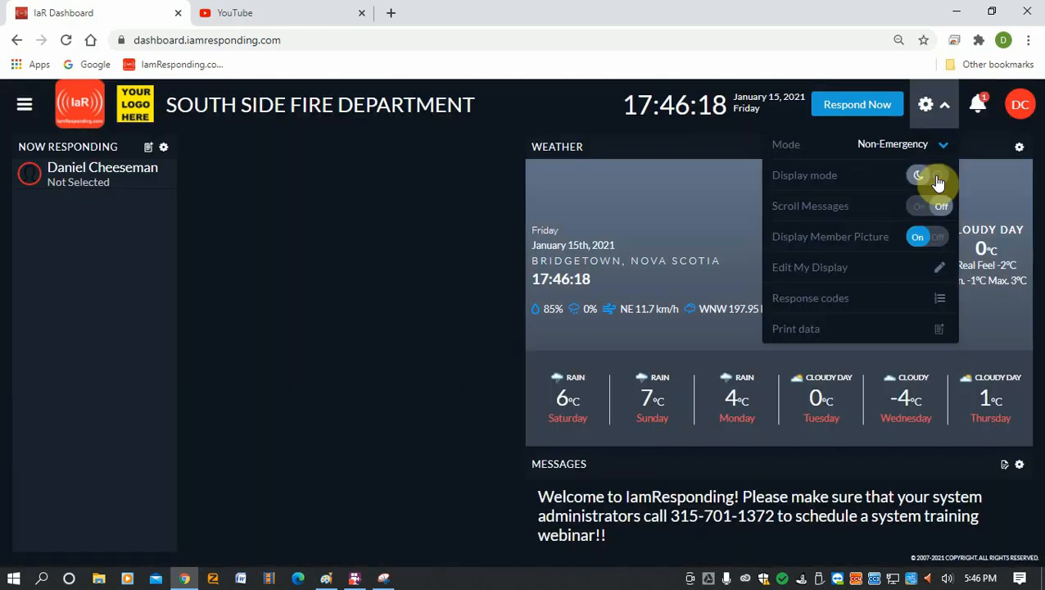
# - Return to Paint and fill the logo's white background and the dark outline of the badge's lower section with black
pyautogui.click(325, 580)
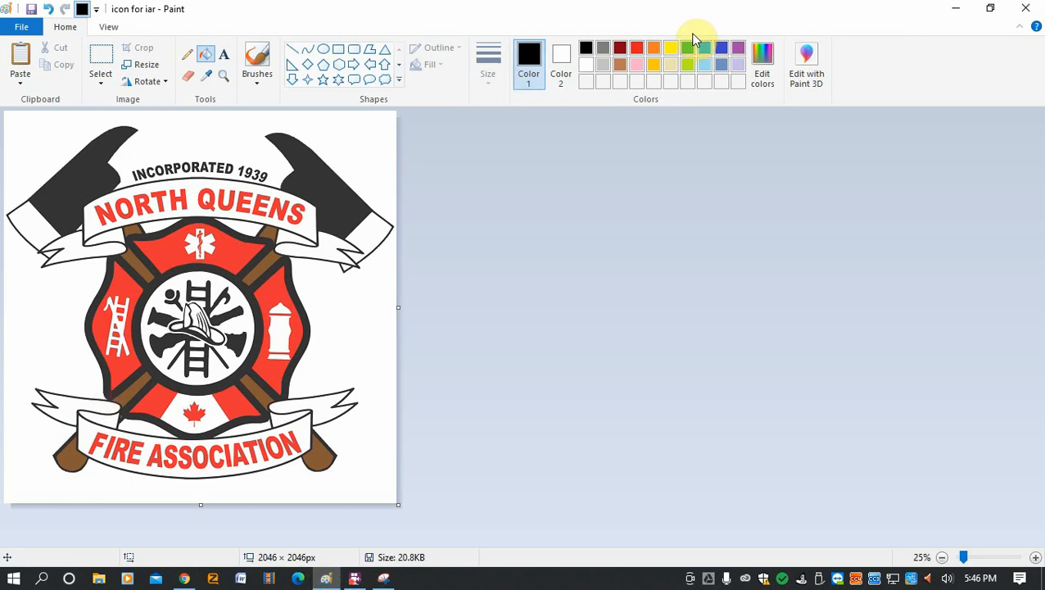
pyautogui.click(377, 132)
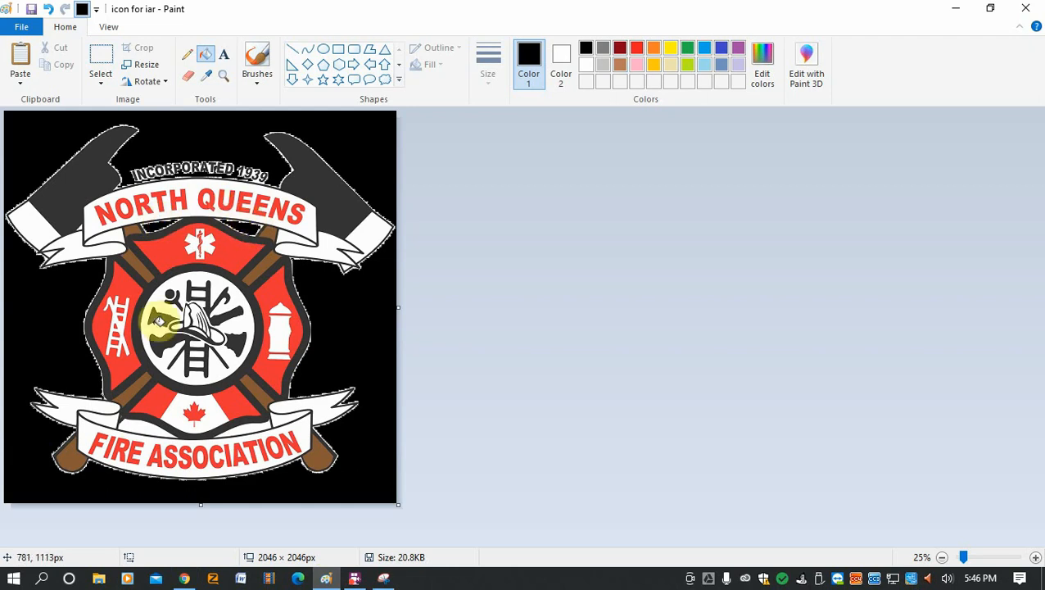
pyautogui.click(148, 418)
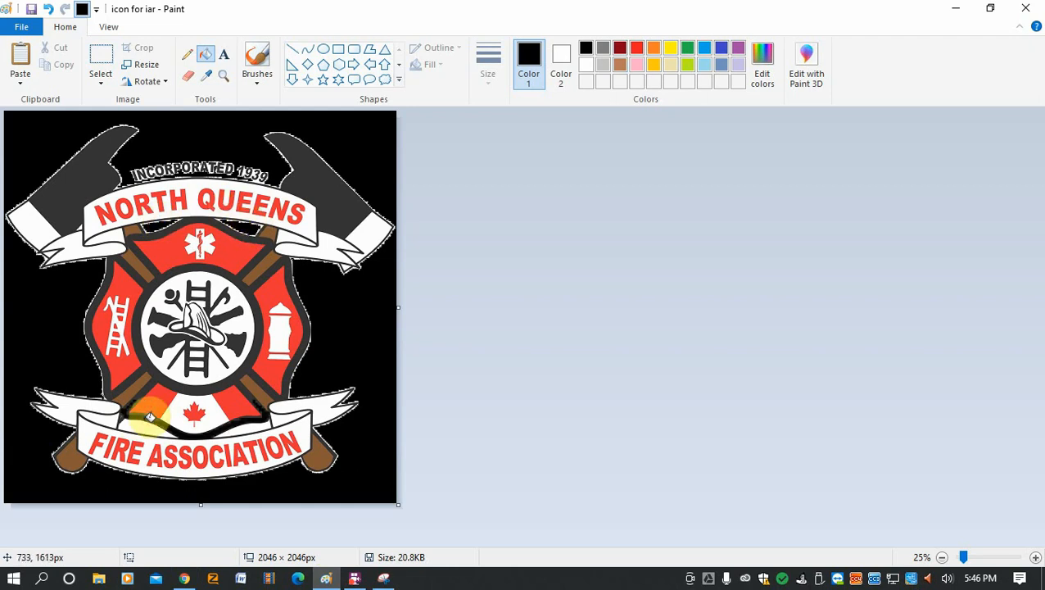
# - Undo the black fill of the badge's lower outline and refill the logo background with the dark grey picked from the axe head
pyautogui.hotkey('ctrl', 'z')
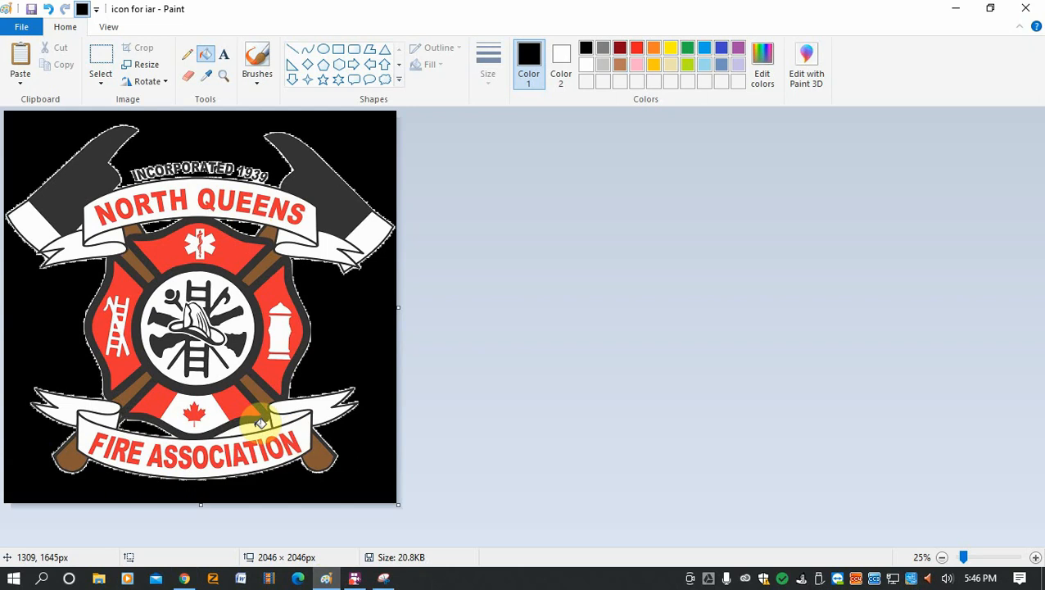
pyautogui.click(207, 76)
pyautogui.click(332, 188)
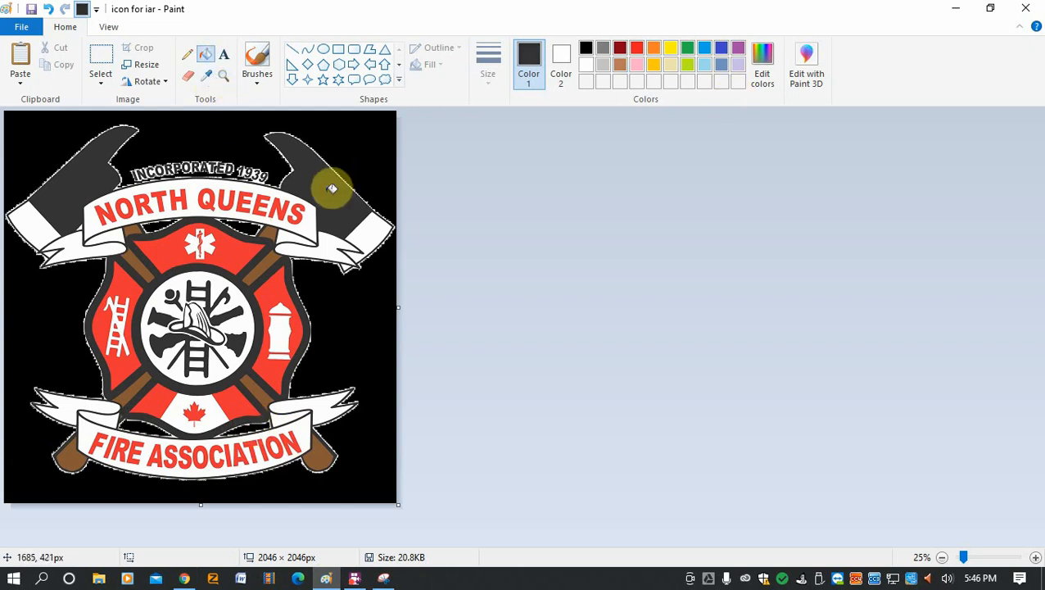
pyautogui.click(350, 133)
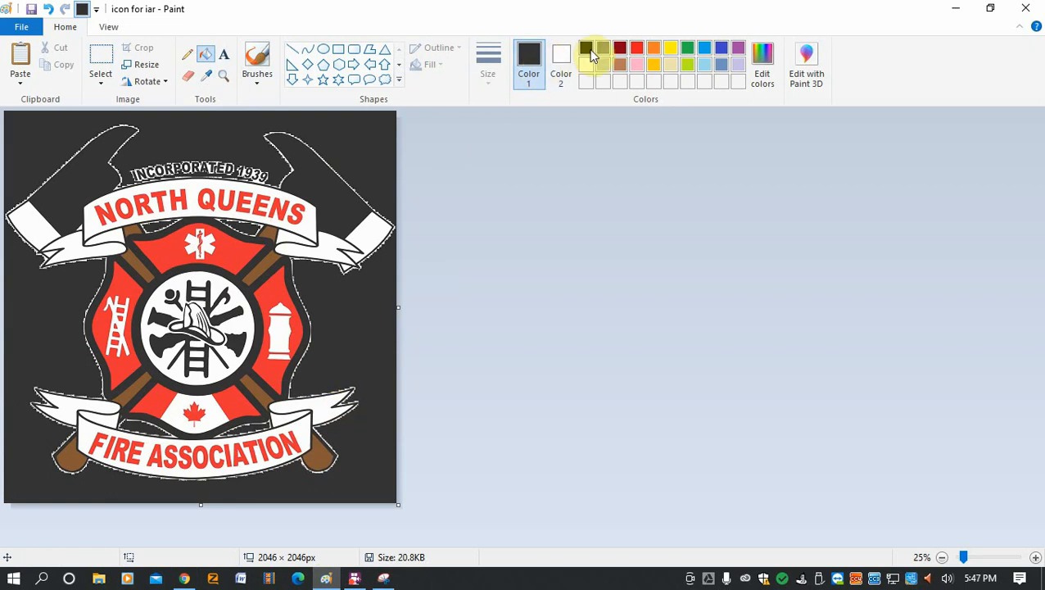
# - Darken Color 1 to red 34, green 32, blue 33 and fill the logo background with it
pyautogui.click(762, 58)
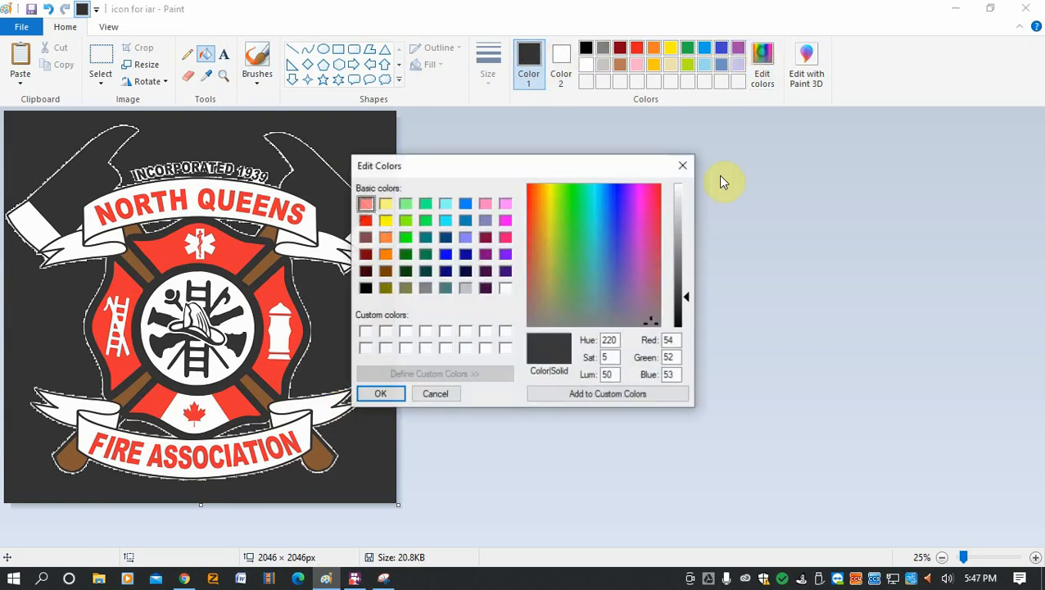
pyautogui.moveTo(686, 298); pyautogui.dragTo(684, 307)
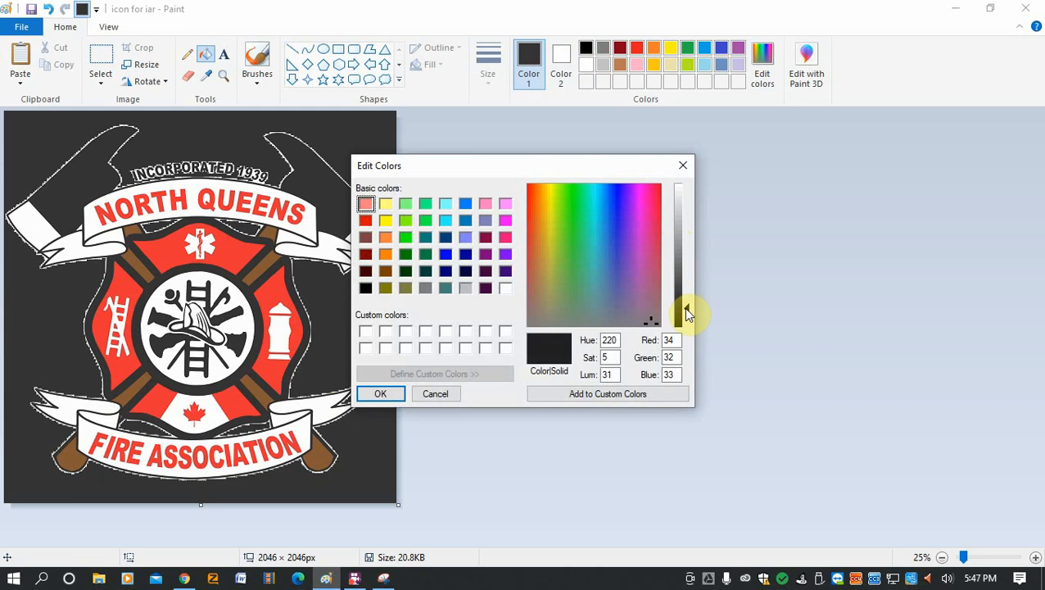
pyautogui.click(380, 394)
pyautogui.click(365, 149)
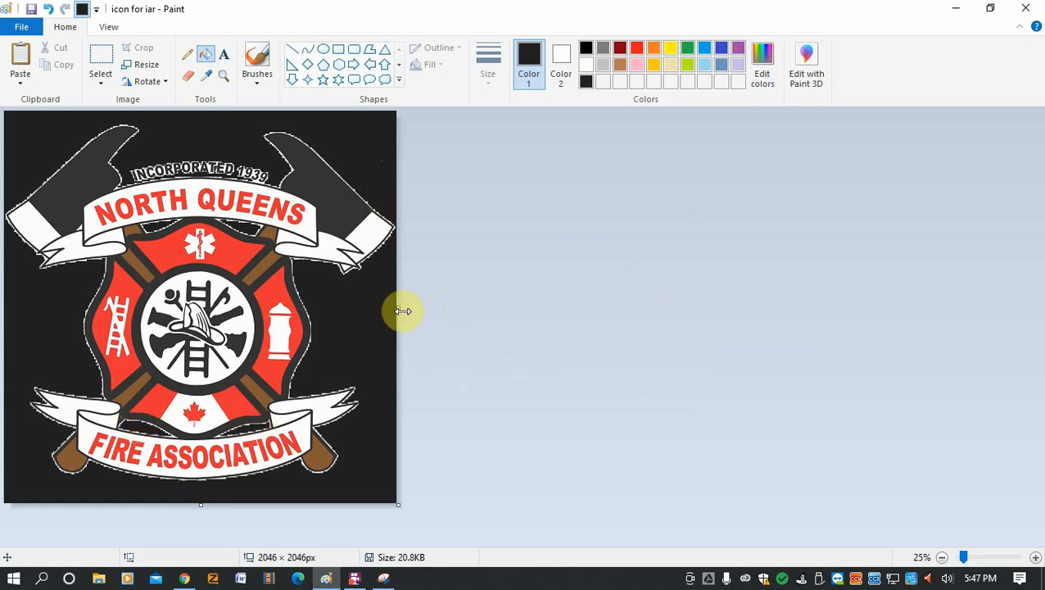
# - Widen the canvas beside the logo to 3696 × 2044 px and launch the Snipping Tool
pyautogui.moveTo(402, 310); pyautogui.dragTo(713, 325)
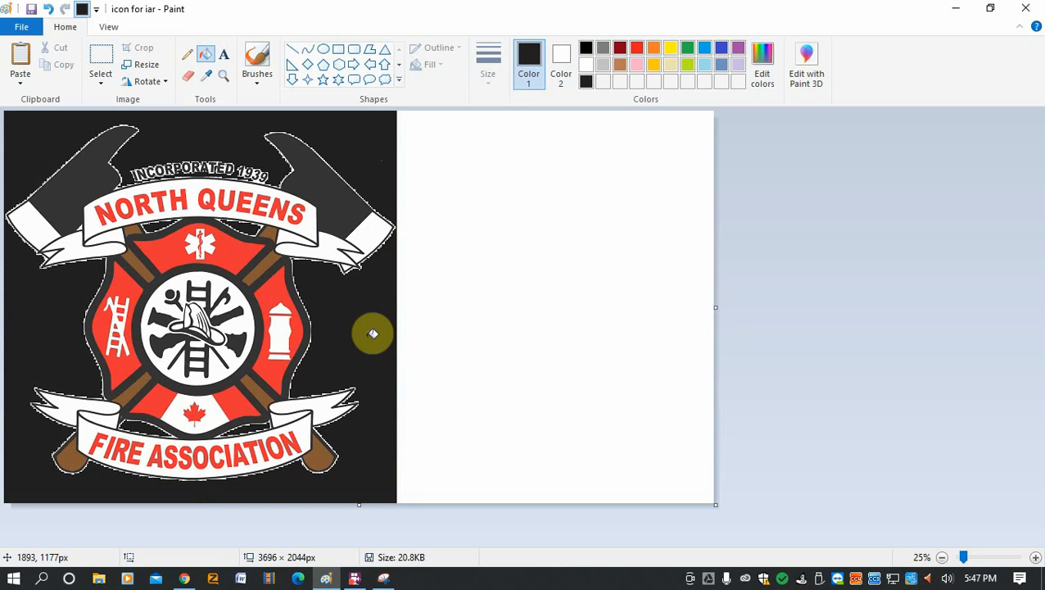
pyautogui.click(13, 578)
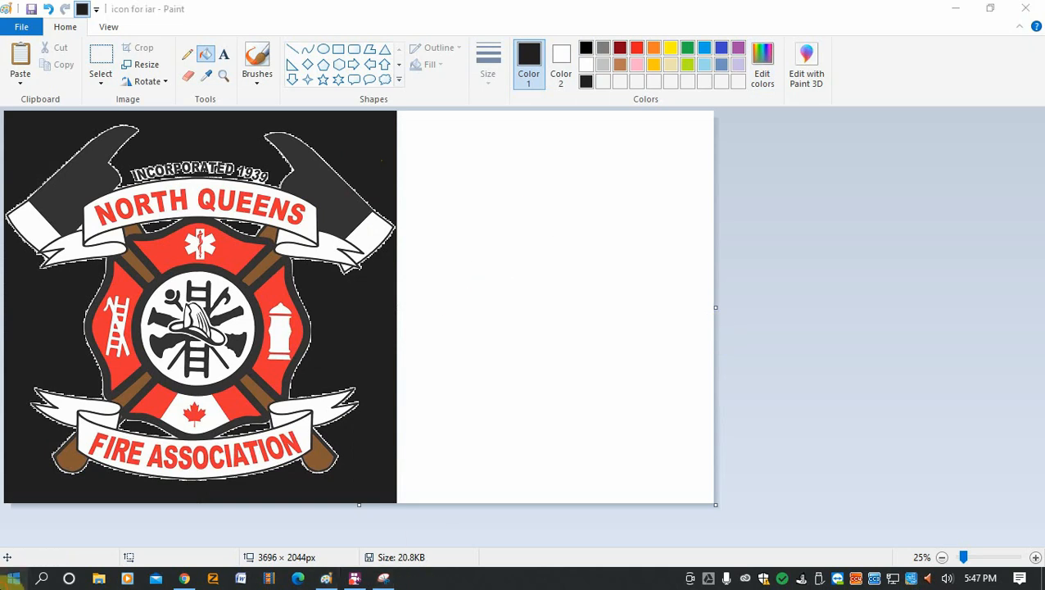
pyautogui.write('SNIP')
pyautogui.press('Return')
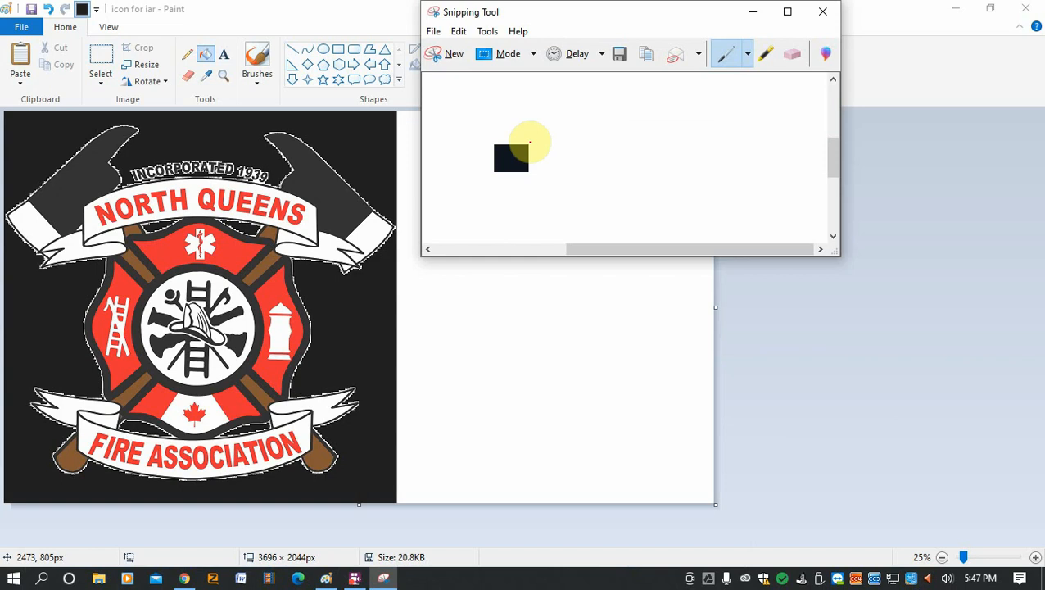
# - Bring up the IaR dashboard in Chrome, snip a small patch of its plain dark background and copy the snip
pyautogui.click(190, 582)
pyautogui.click(384, 579)
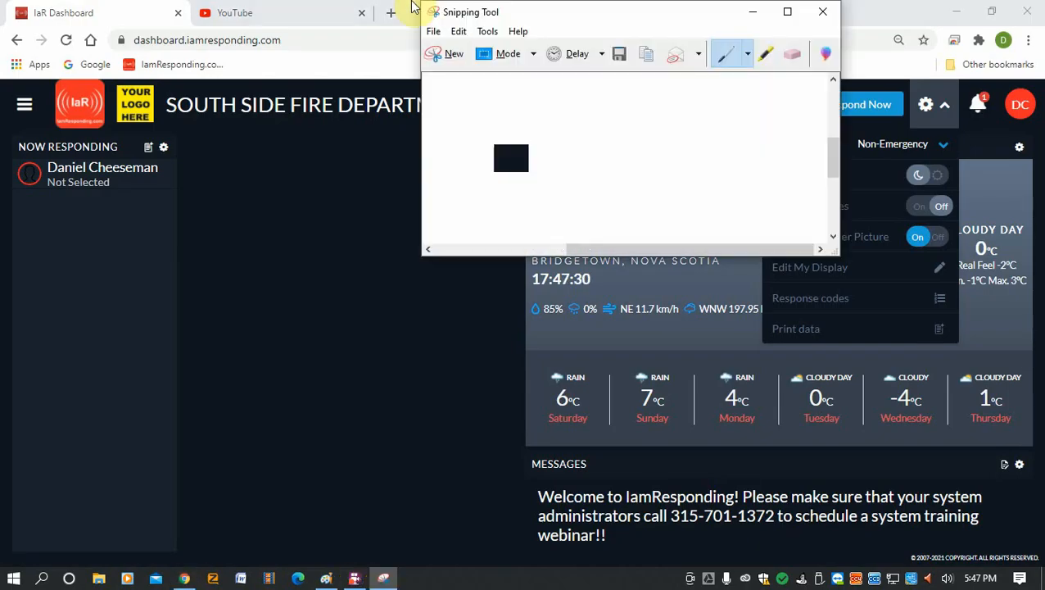
pyautogui.click(450, 54)
pyautogui.moveTo(497, 90); pyautogui.dragTo(574, 121)
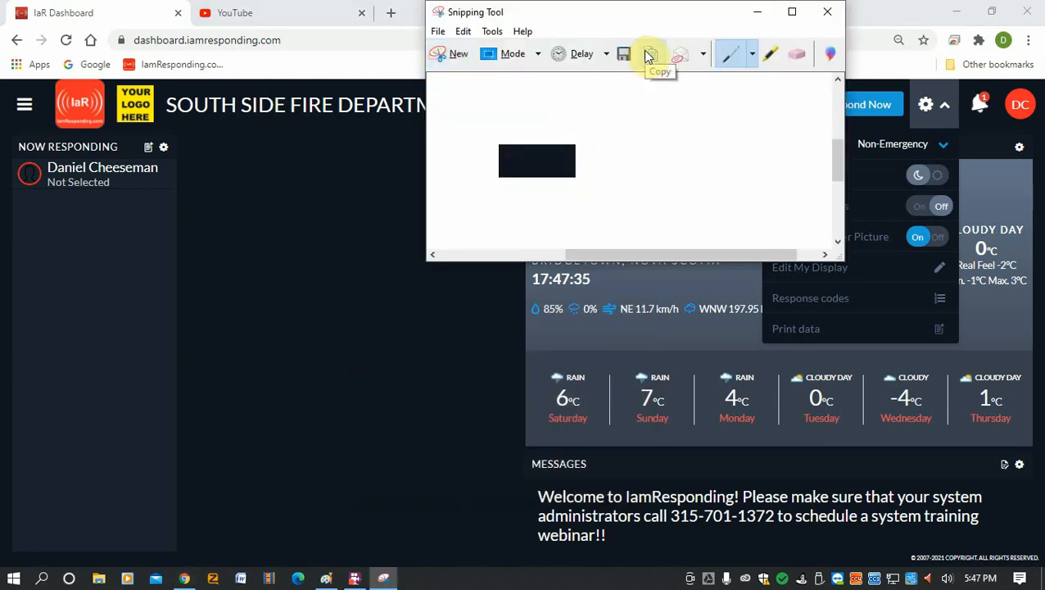
pyautogui.click(649, 56)
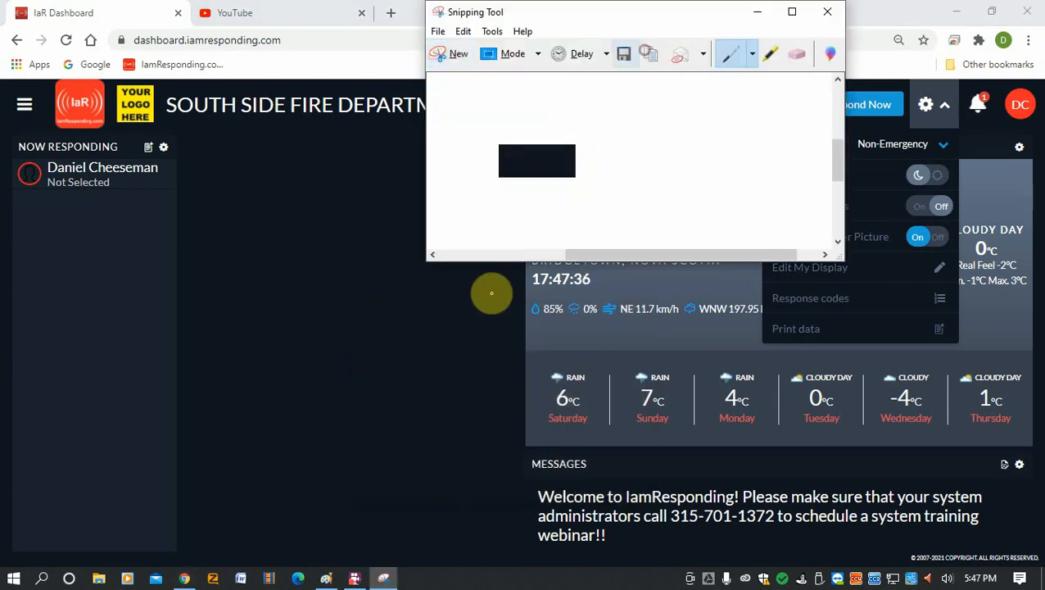
# - Switch back to Paint, paste the dark snip and place it in the blank white area beside the logo
pyautogui.click(327, 579)
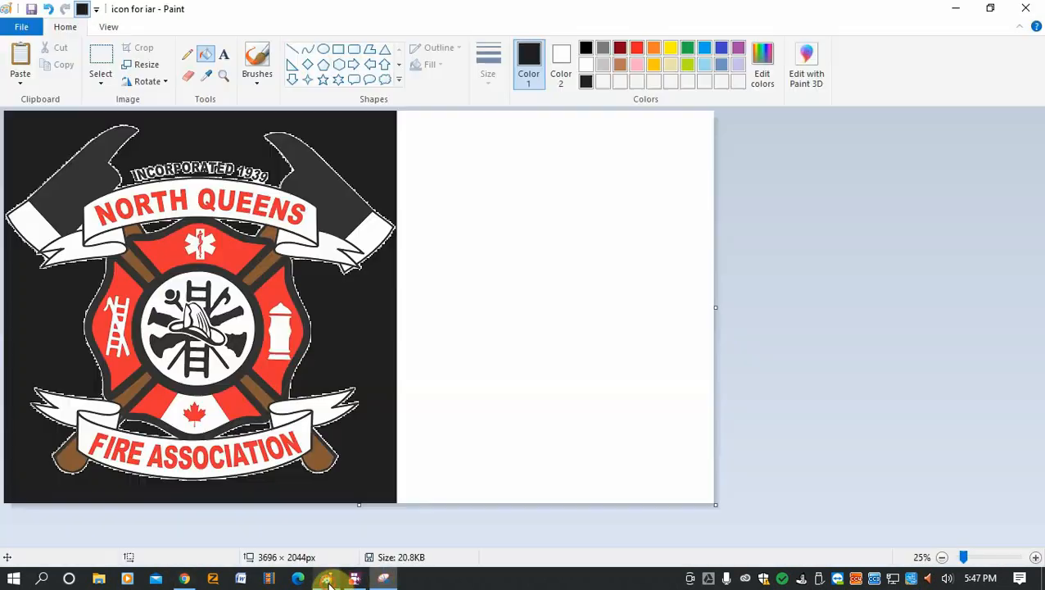
pyautogui.click(22, 70)
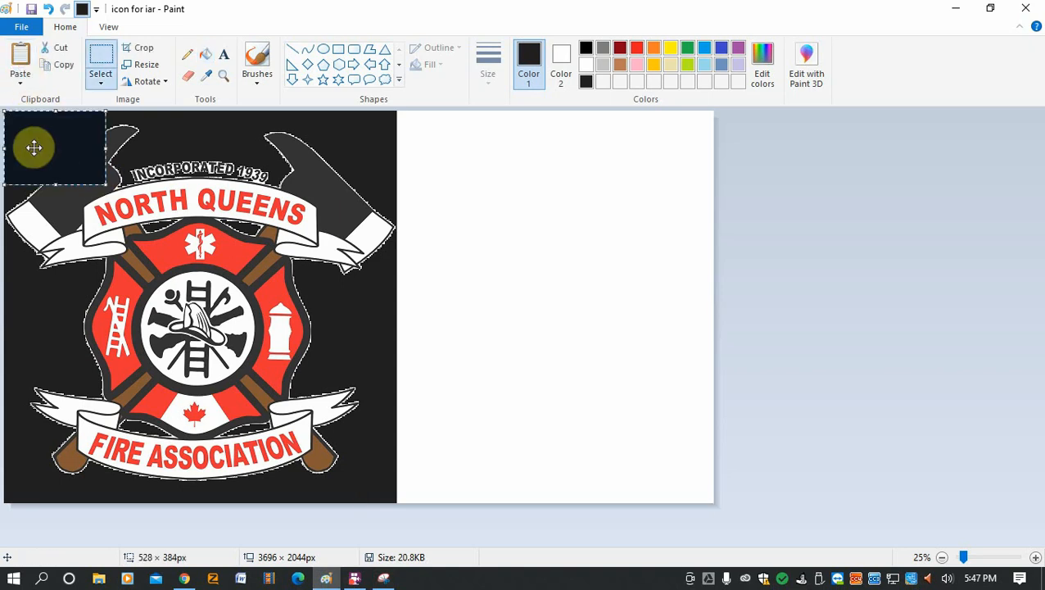
pyautogui.moveTo(32, 147); pyautogui.dragTo(557, 261)
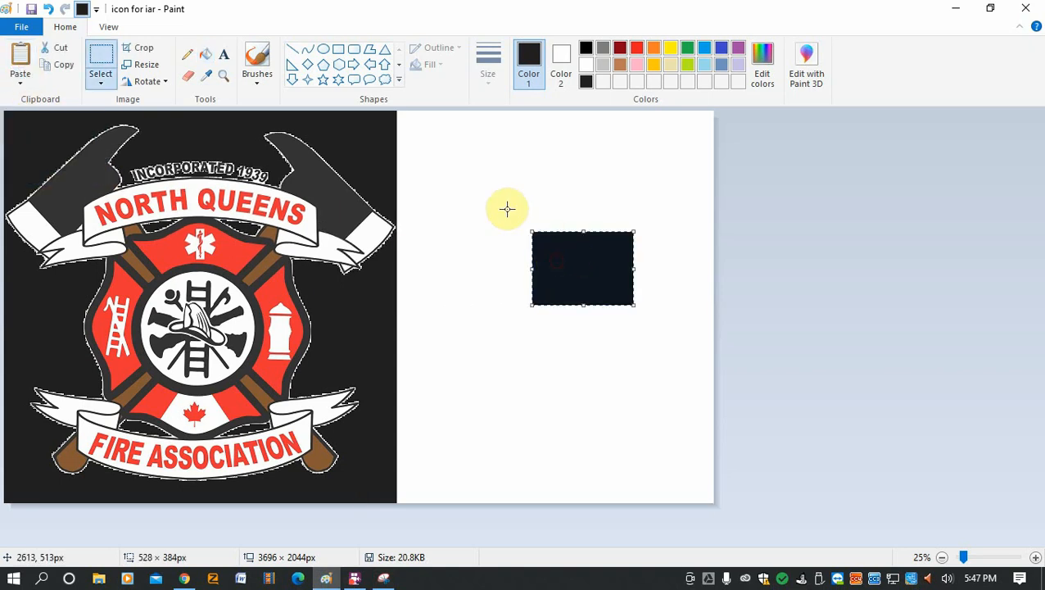
pyautogui.click(637, 183)
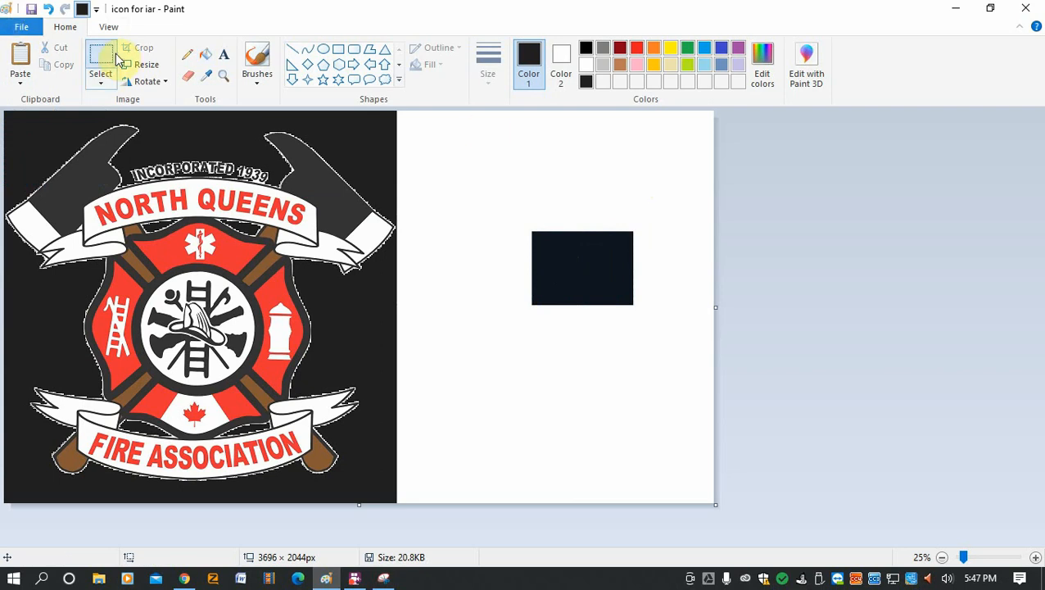
# - Pick the pasted patch's navy color and fill the logo background with it
pyautogui.click(208, 78)
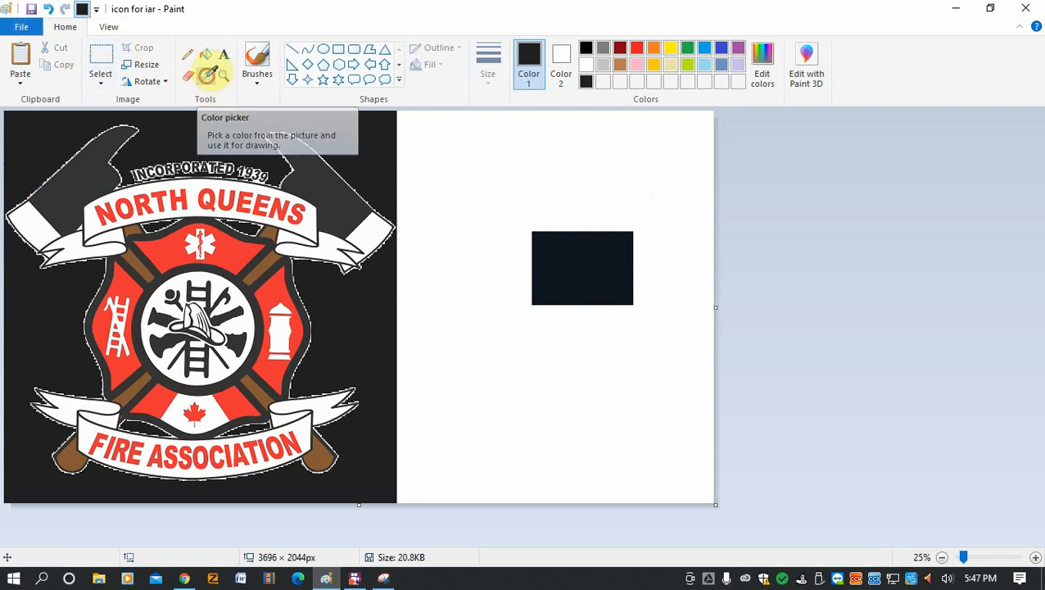
pyautogui.click(600, 270)
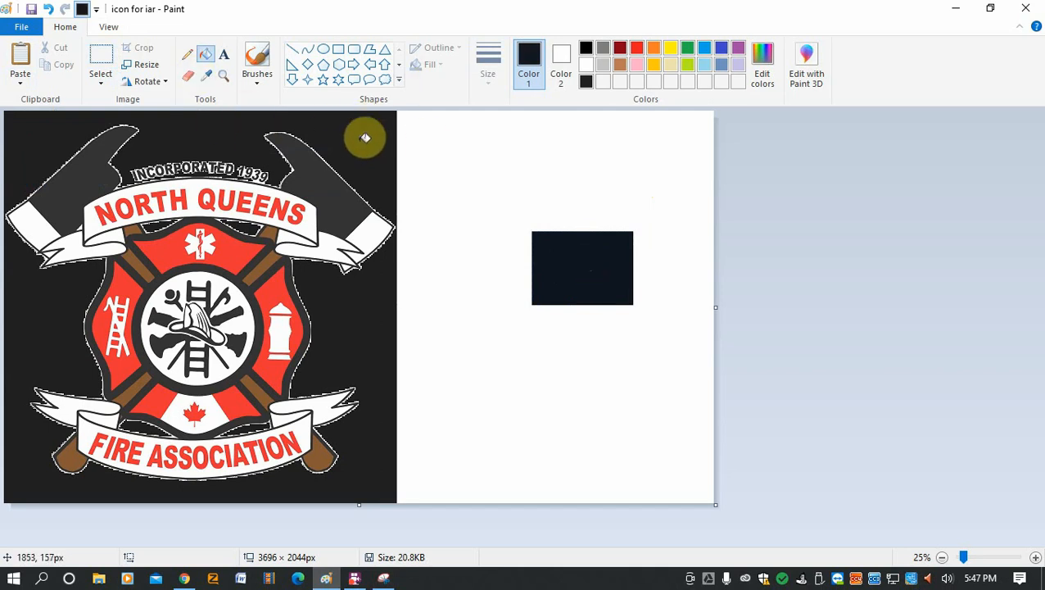
pyautogui.click(345, 117)
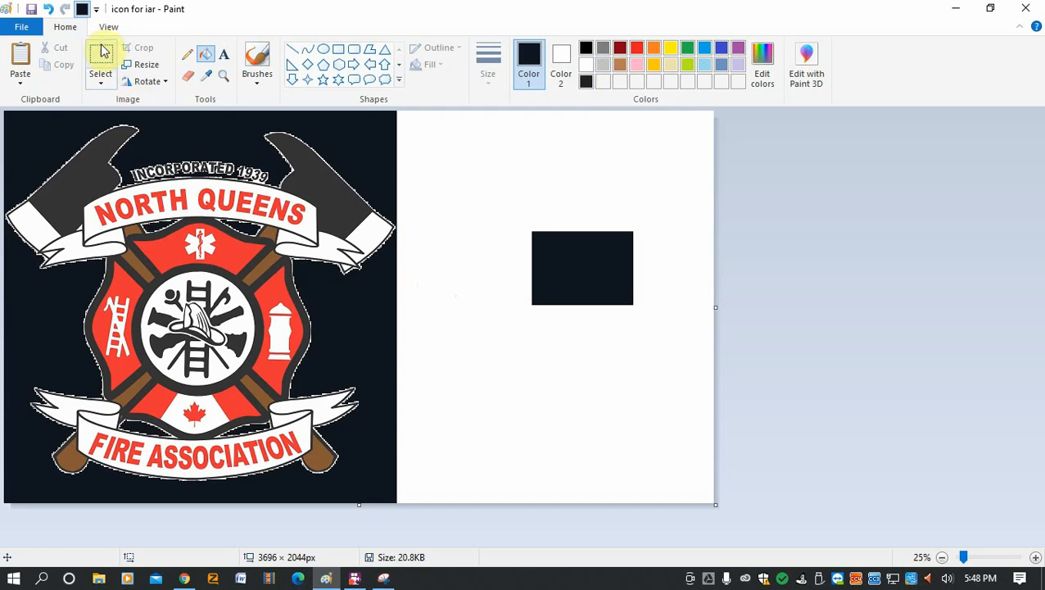
# - Shrink the canvas to 2044 × 2044 px so only the logo remains, and save the image
pyautogui.moveTo(715, 308); pyautogui.dragTo(396, 359)
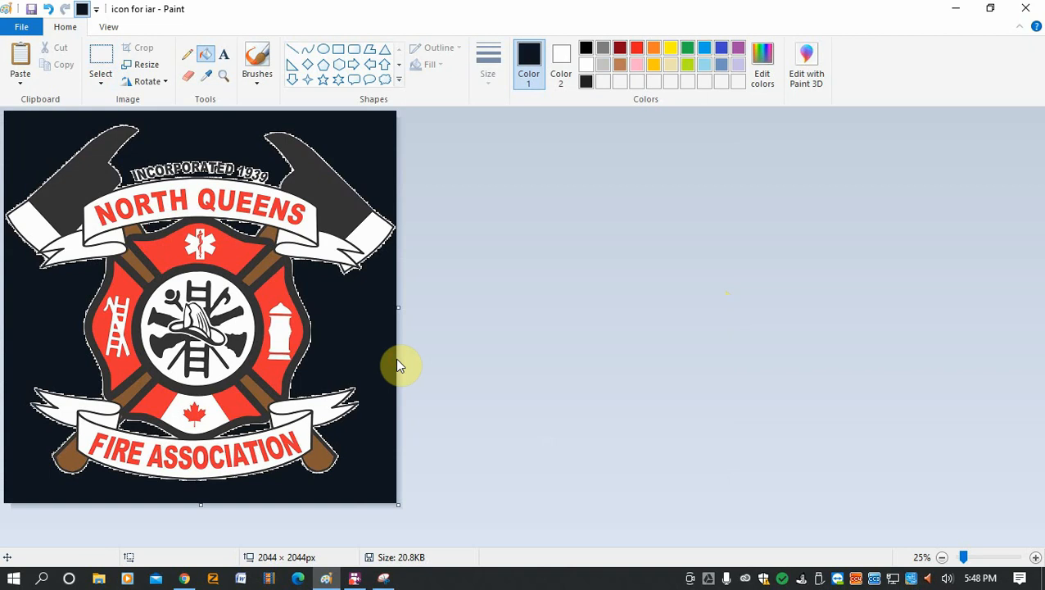
pyautogui.click(31, 11)
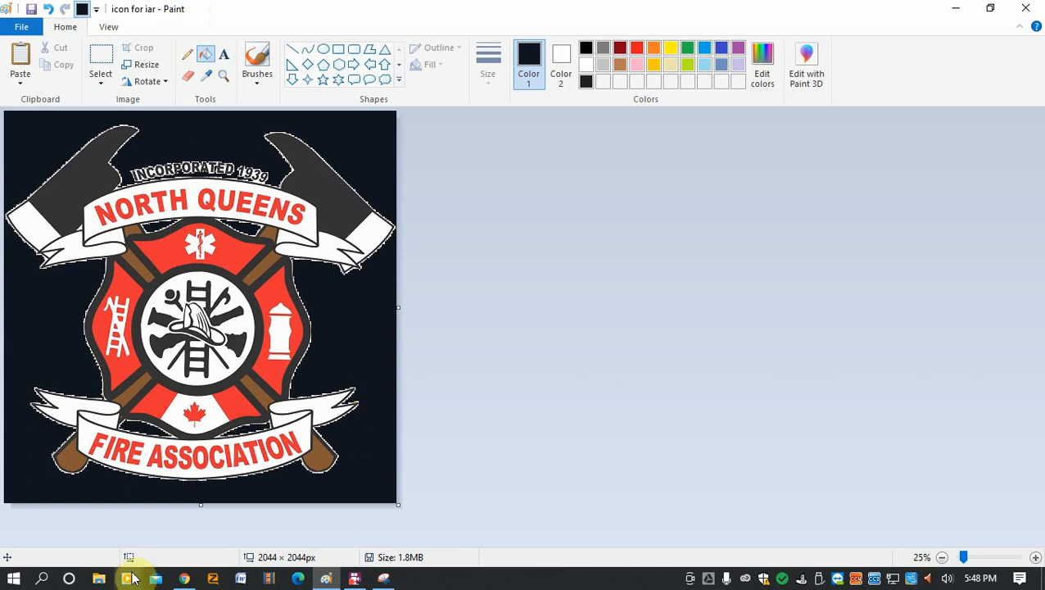
# - Switch to the IaR dashboard in Chrome and open Manage Subscriber Logo from the administrative system settings
pyautogui.click(186, 578)
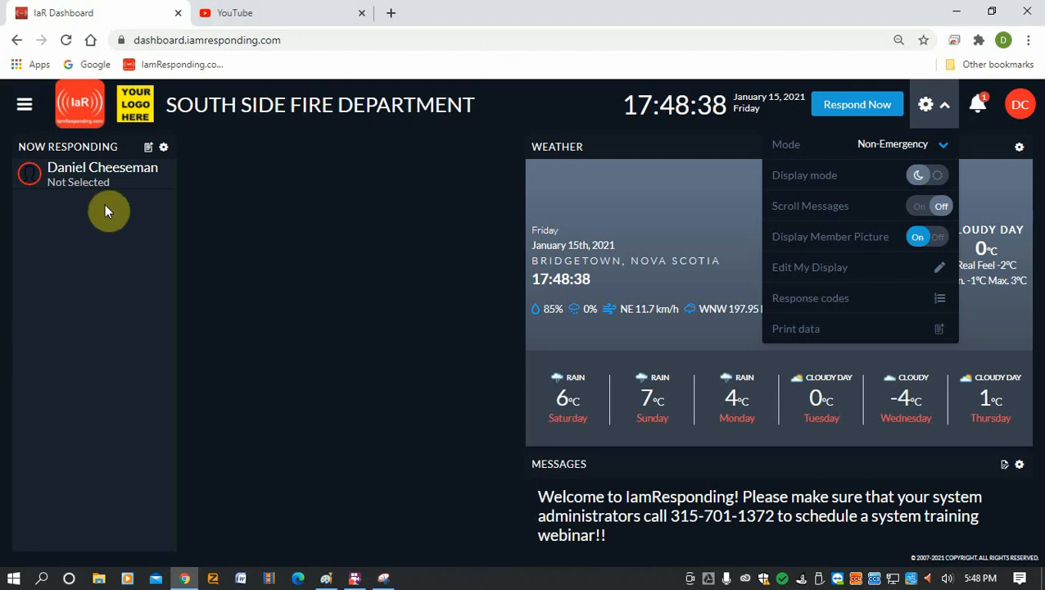
pyautogui.click(315, 339)
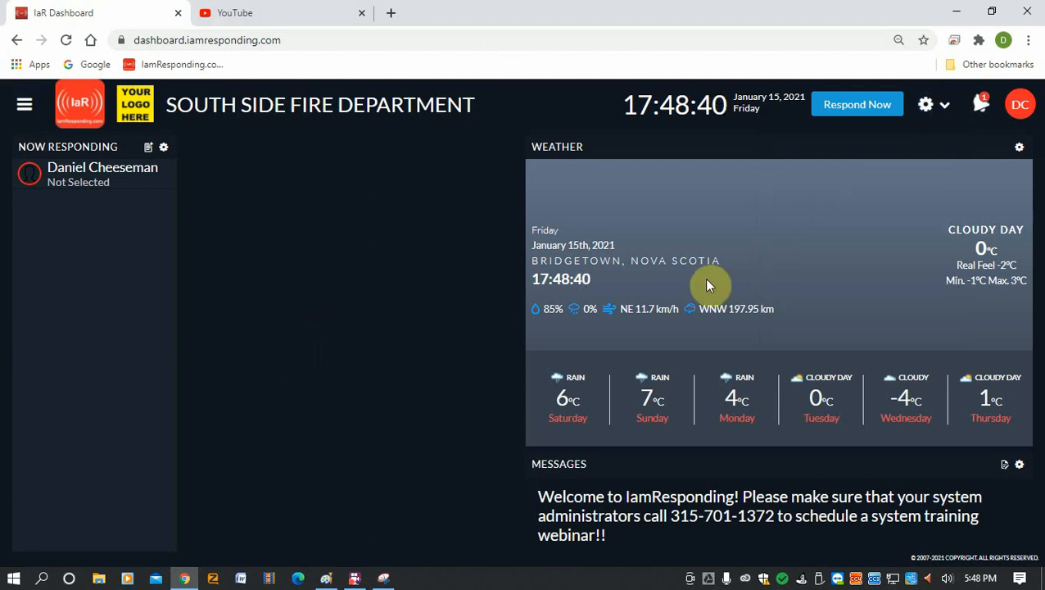
pyautogui.click(22, 110)
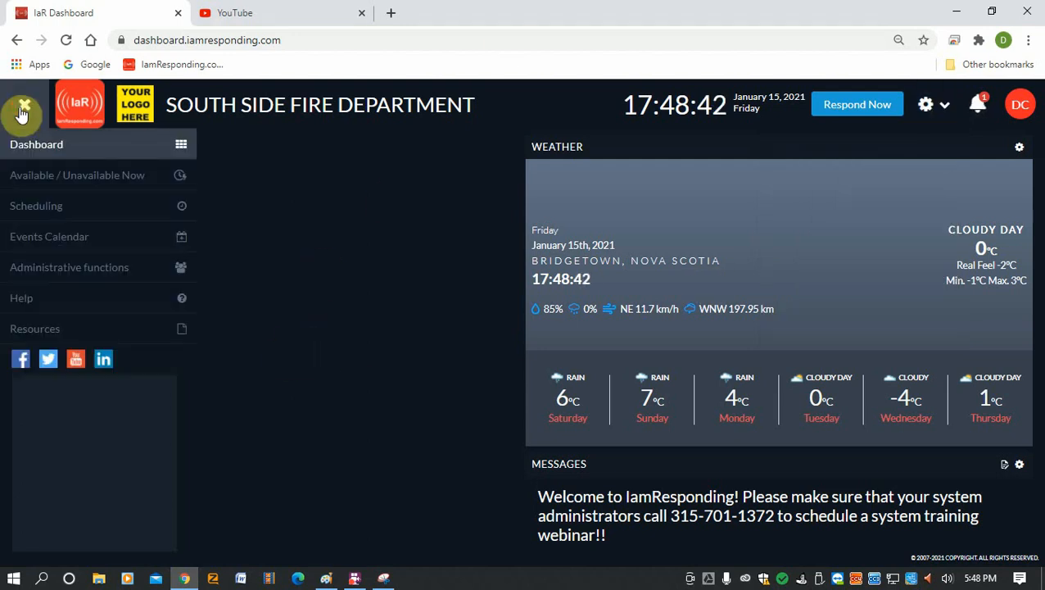
pyautogui.click(27, 272)
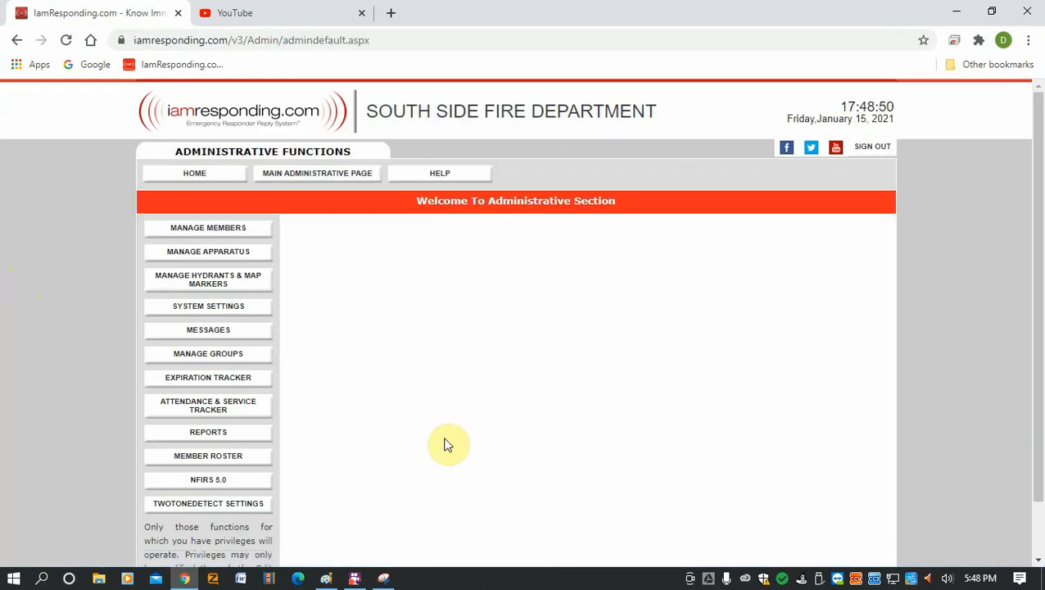
pyautogui.moveTo(194, 310)
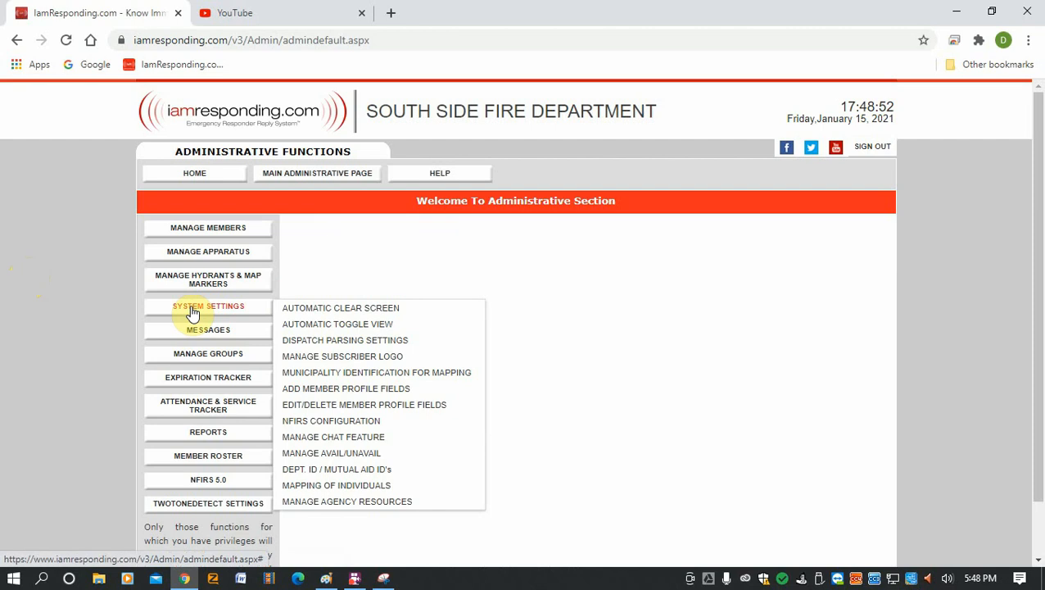
pyautogui.click(358, 357)
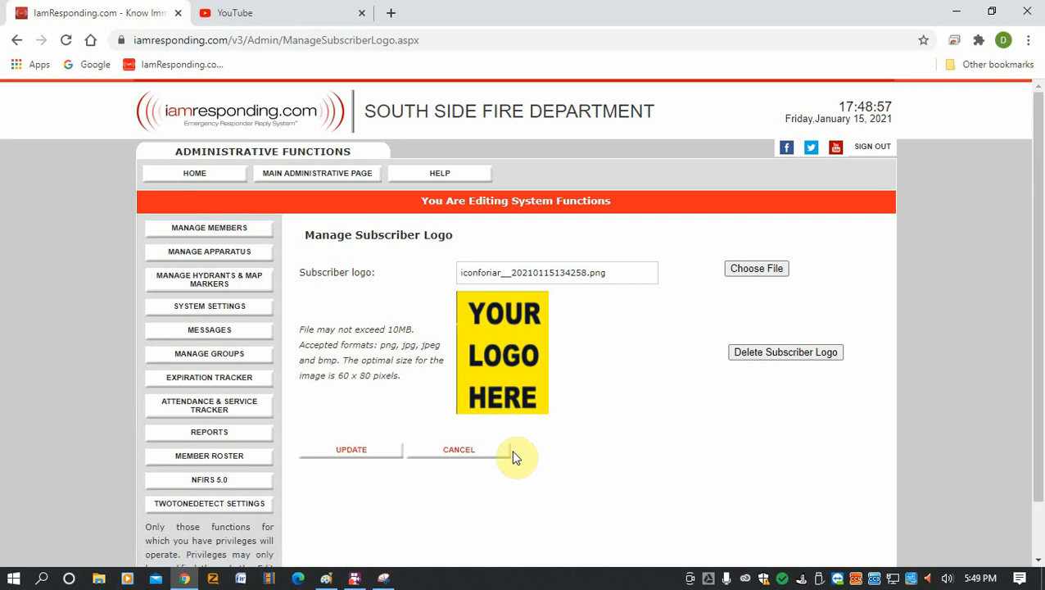
# - Delete the current subscriber logo and upload the Desktop file "icon for iar" as its replacement
pyautogui.click(770, 354)
pyautogui.click(588, 121)
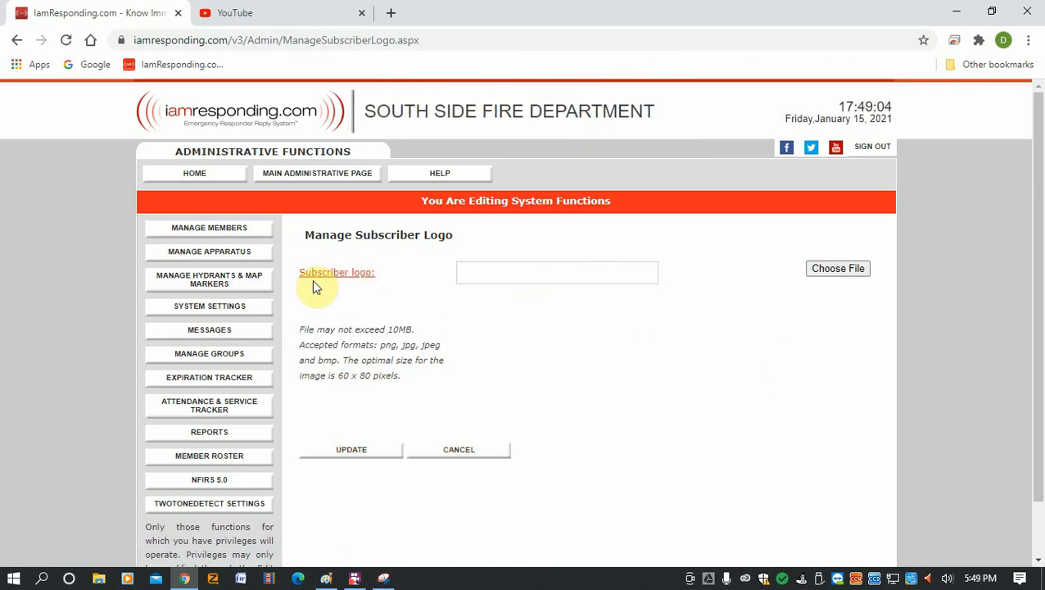
pyautogui.click(834, 270)
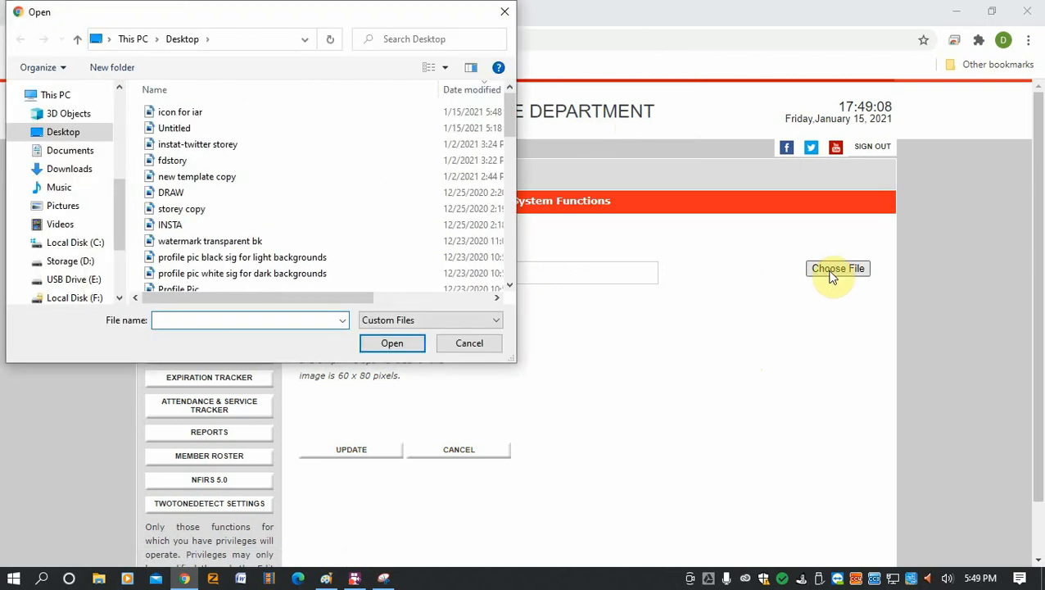
pyautogui.click(171, 111)
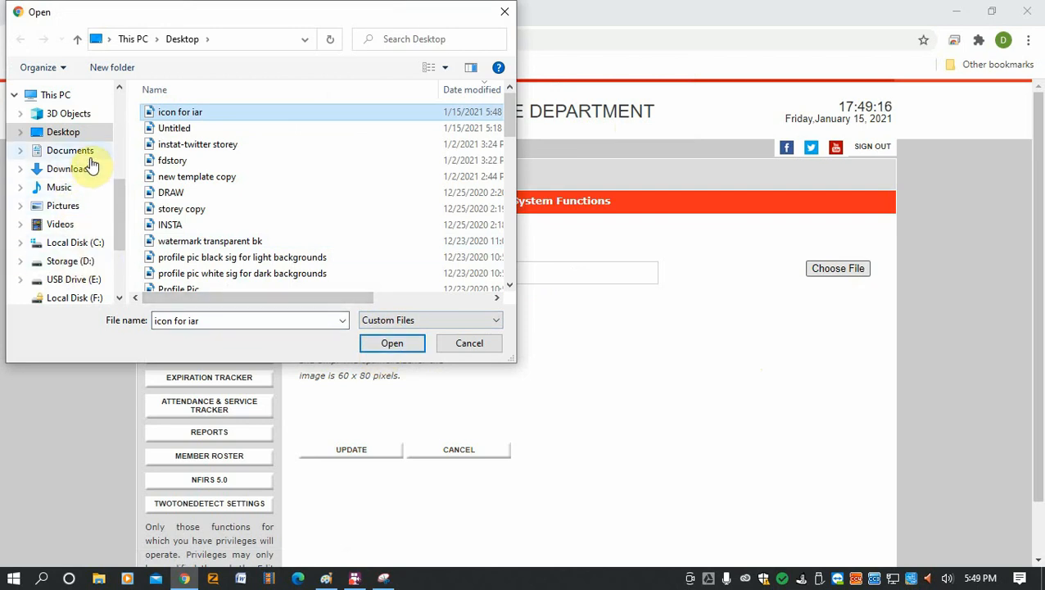
pyautogui.click(379, 351)
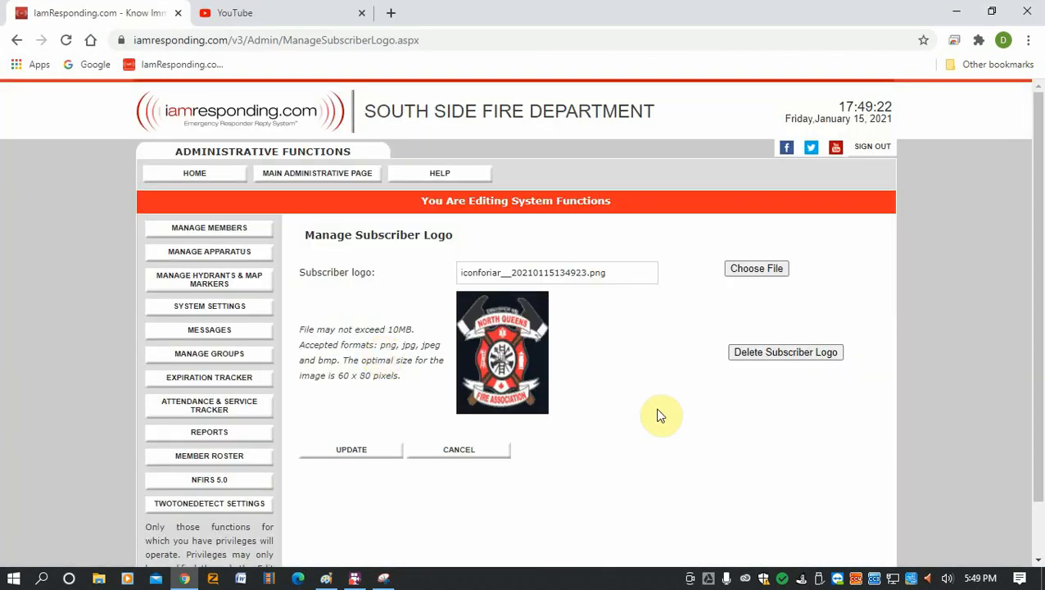
pyautogui.click(352, 452)
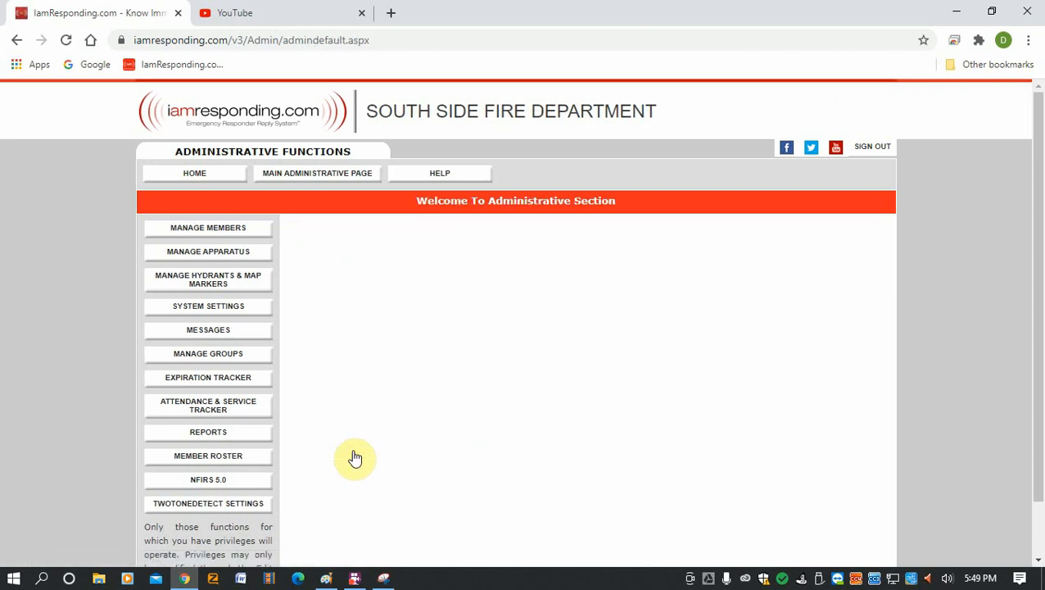
# - Return to the dashboard home page and check the new logo beside the department name
pyautogui.click(193, 175)
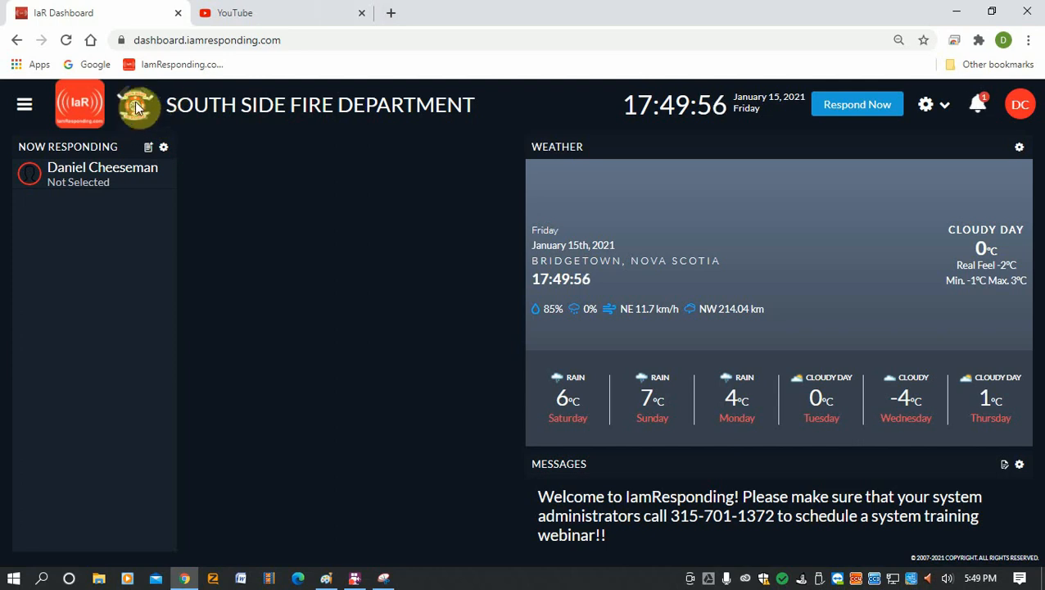
pyautogui.moveTo(163, 105)
pyautogui.mouseDown()
pyautogui.moveTo(482, 109)
pyautogui.moveTo(183, 121)
pyautogui.moveTo(168, 107)
pyautogui.mouseUp()
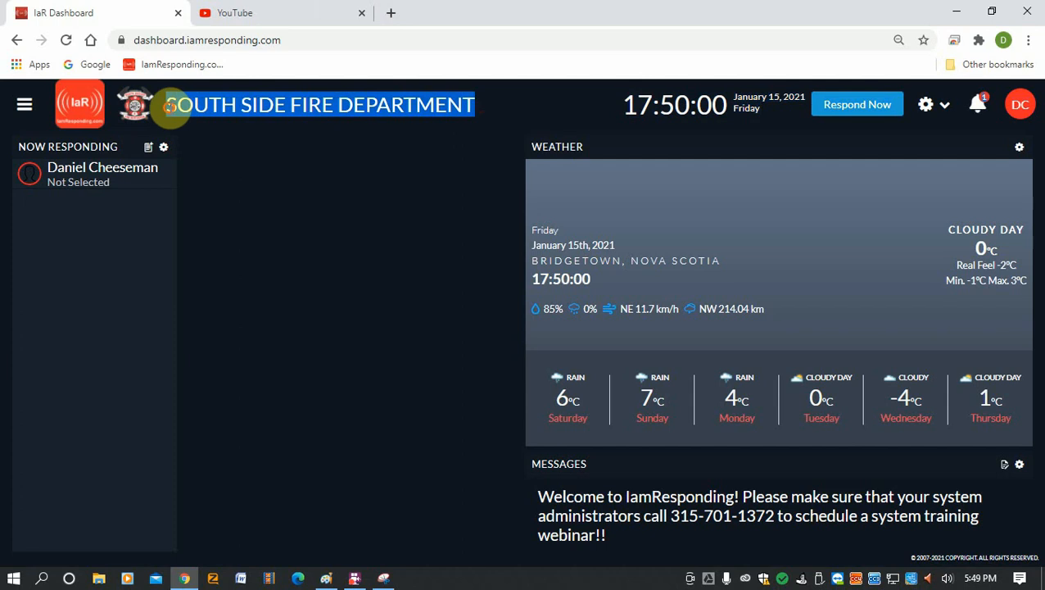
pyautogui.click(273, 216)
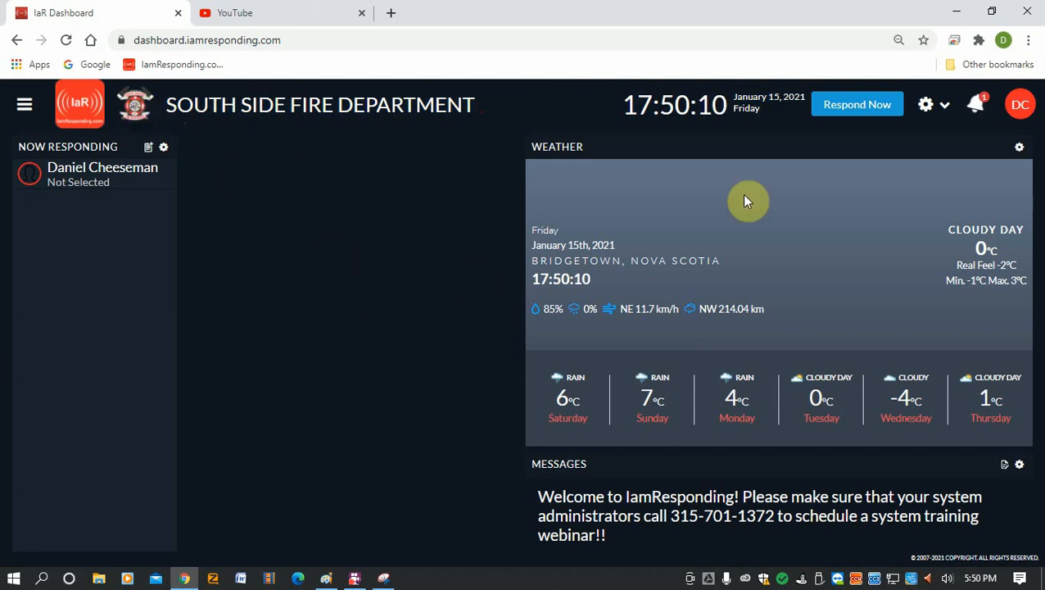
# - Open the dashboard display for editing and add a Custom Image tile to the empty middle area
pyautogui.click(938, 122)
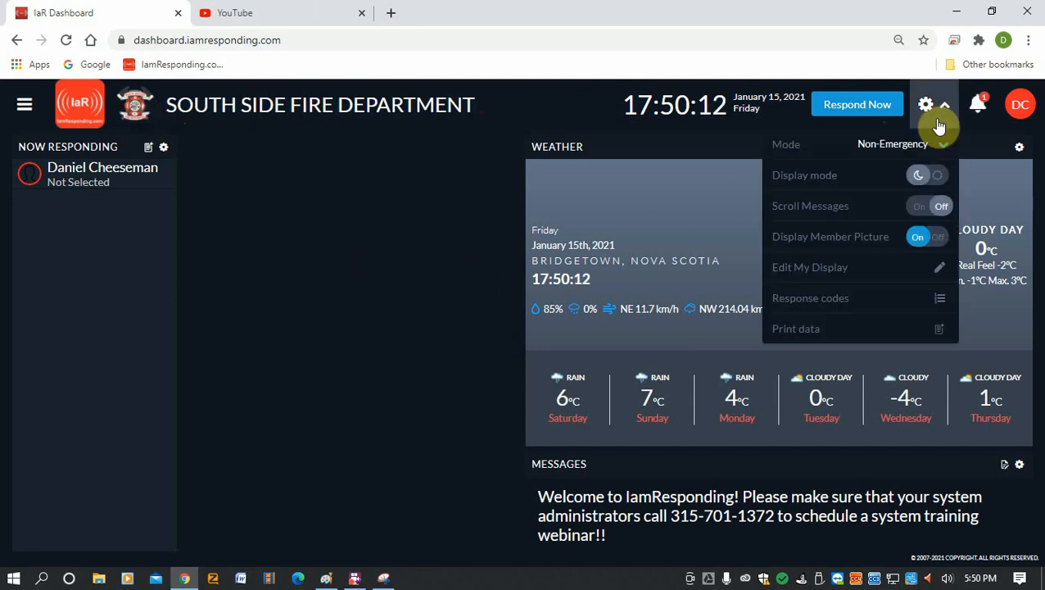
pyautogui.click(829, 276)
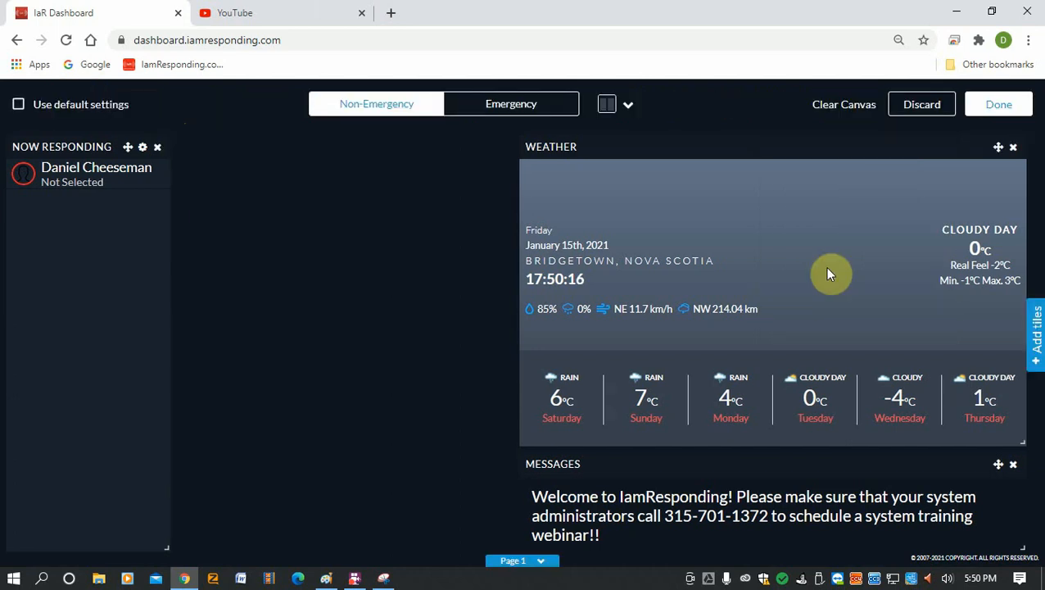
pyautogui.click(1036, 361)
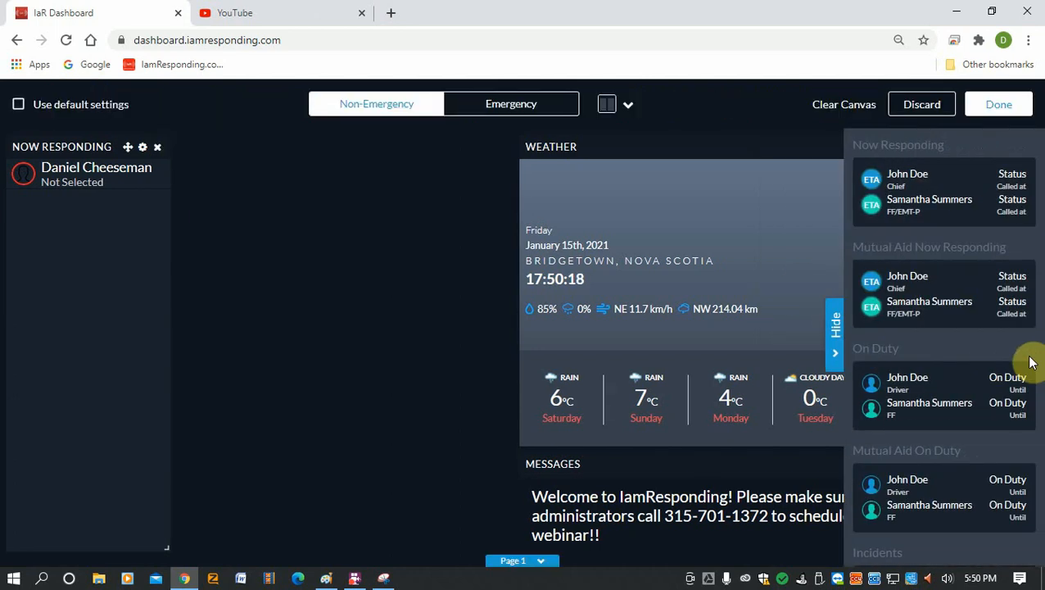
pyautogui.scroll(-5, 1029, 362)
pyautogui.scroll(-3, 934, 410)
pyautogui.click(963, 306)
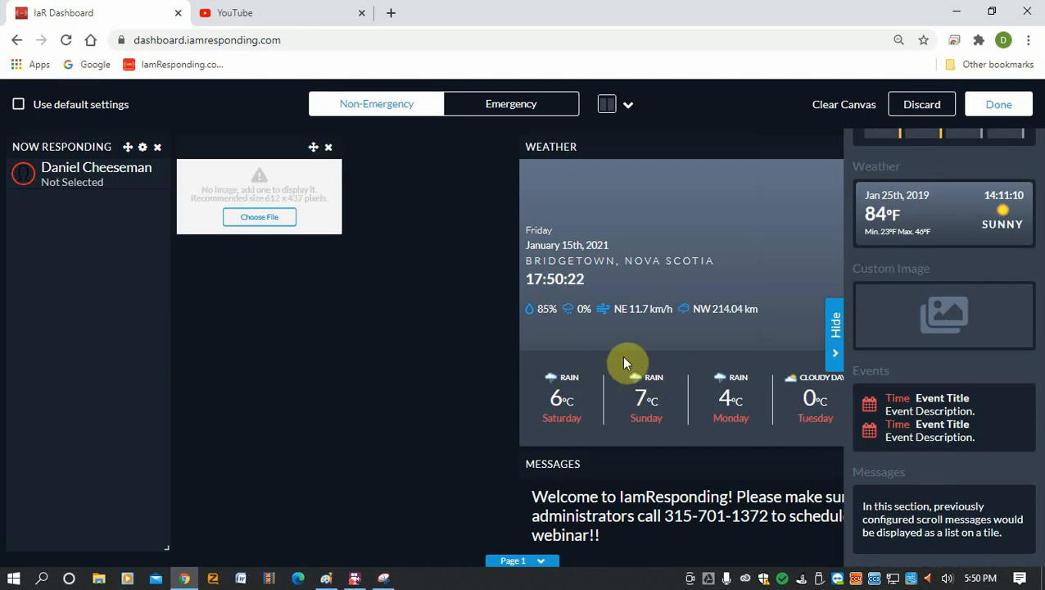
pyautogui.click(834, 367)
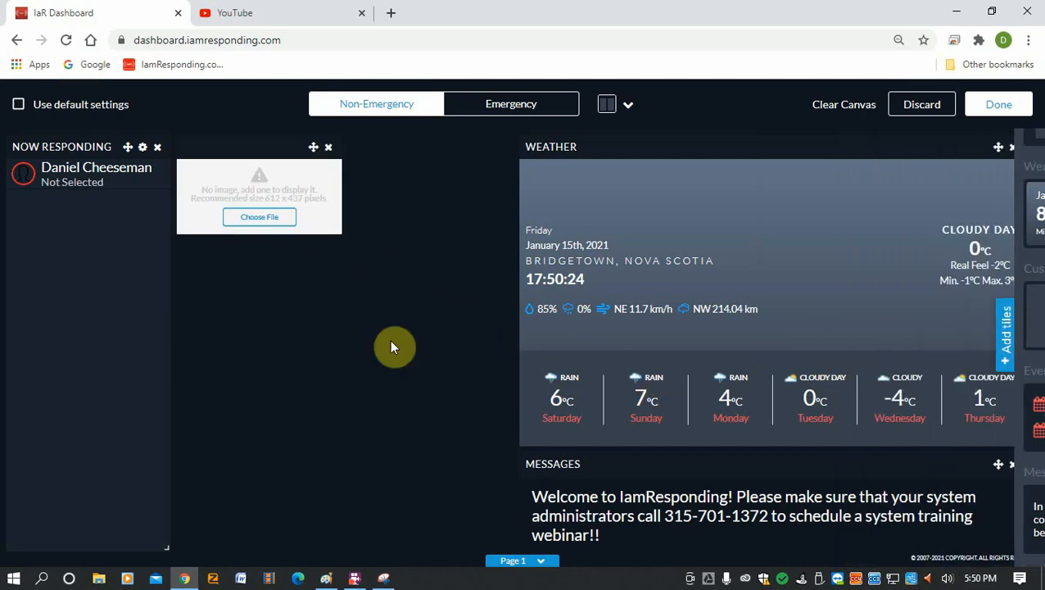
# - Try to add the Desktop file "icon for iar" to the custom image tile with the default background color
pyautogui.click(283, 219)
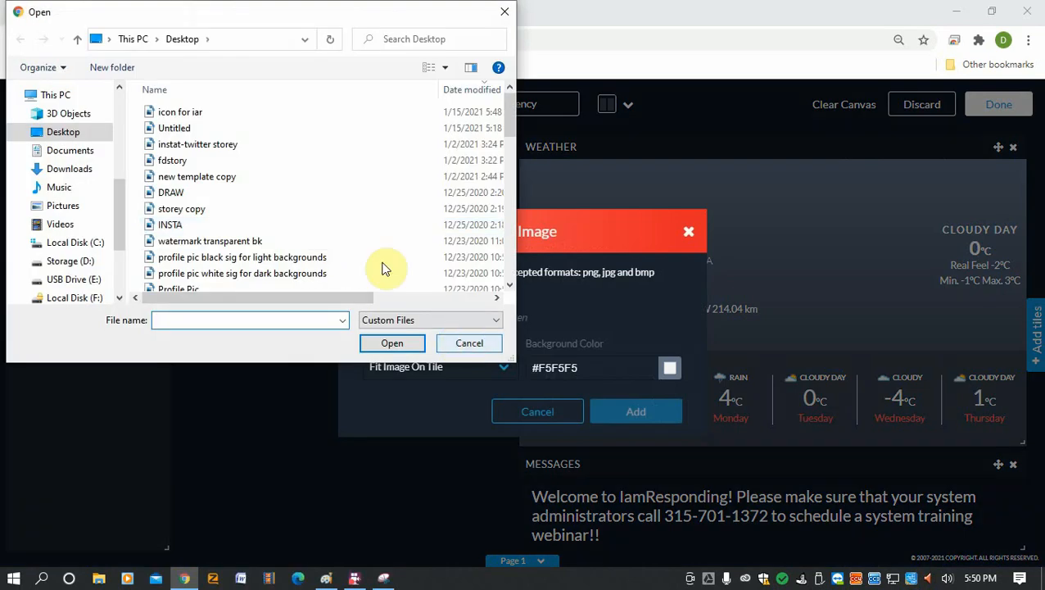
pyautogui.click(264, 112)
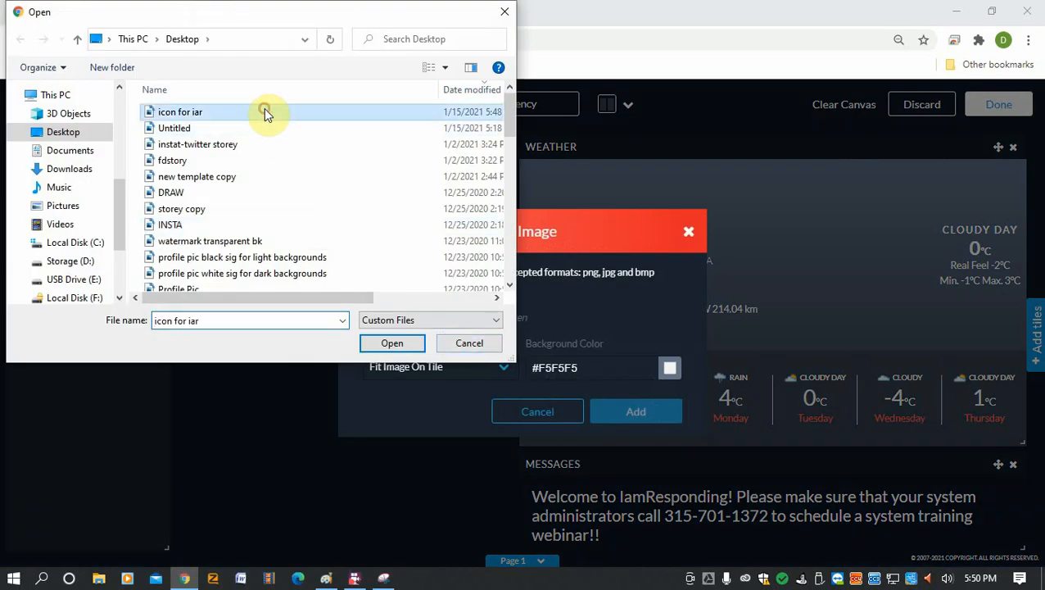
pyautogui.click(409, 344)
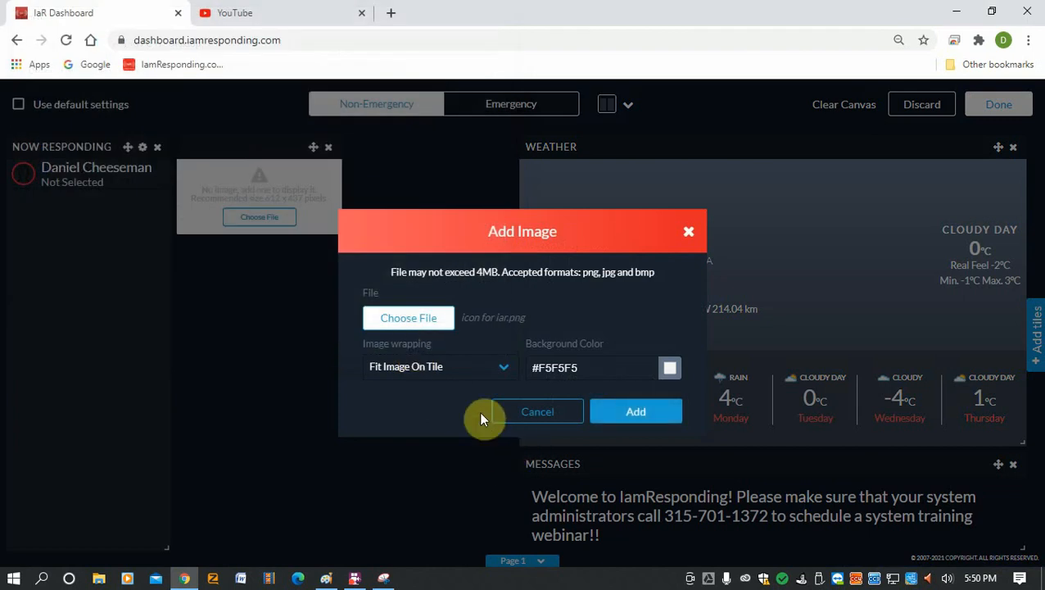
pyautogui.click(669, 368)
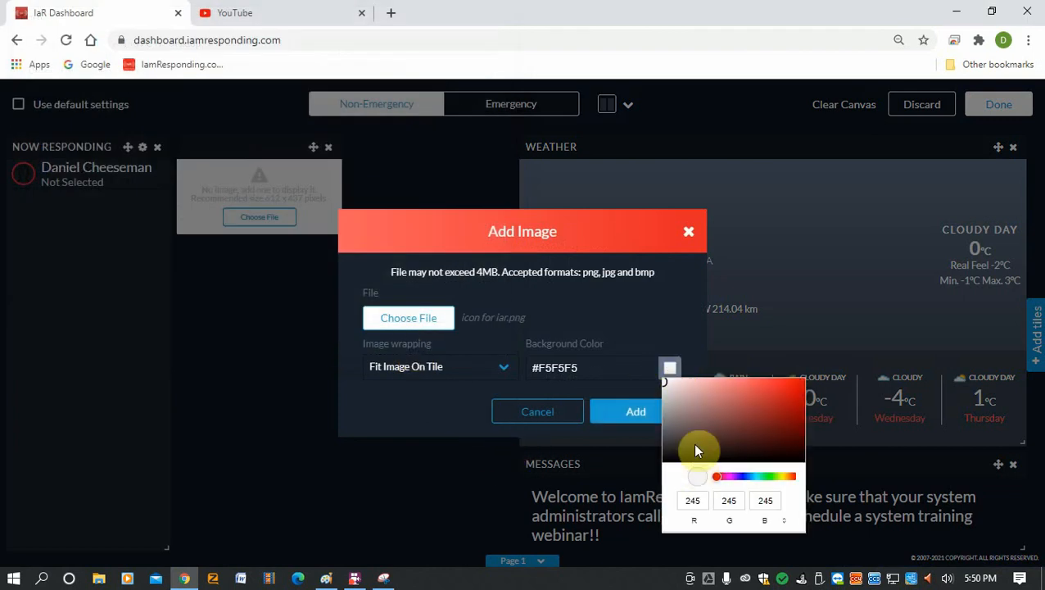
pyautogui.click(659, 303)
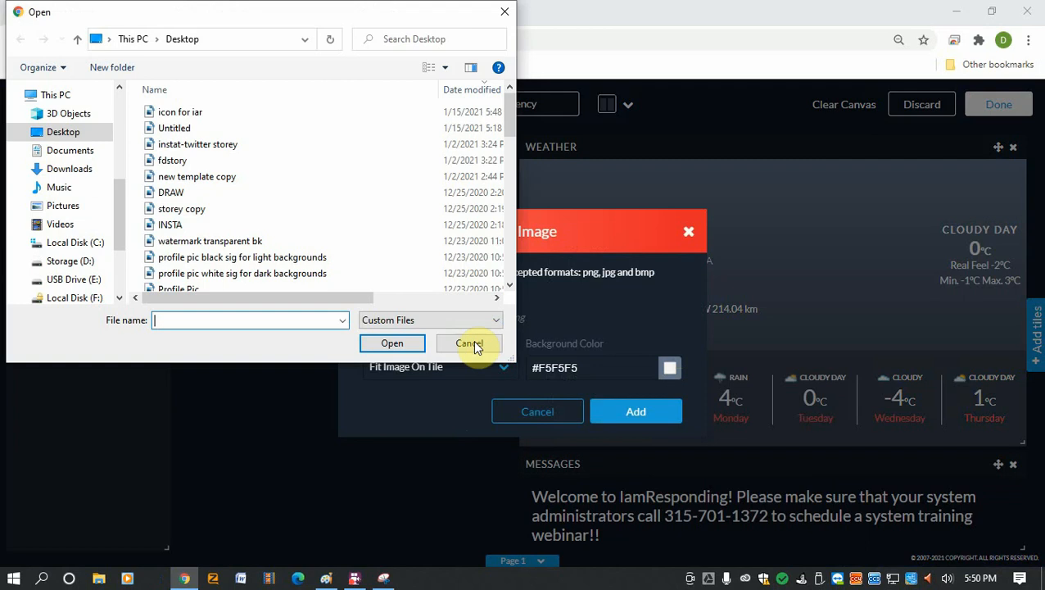
pyautogui.click(473, 341)
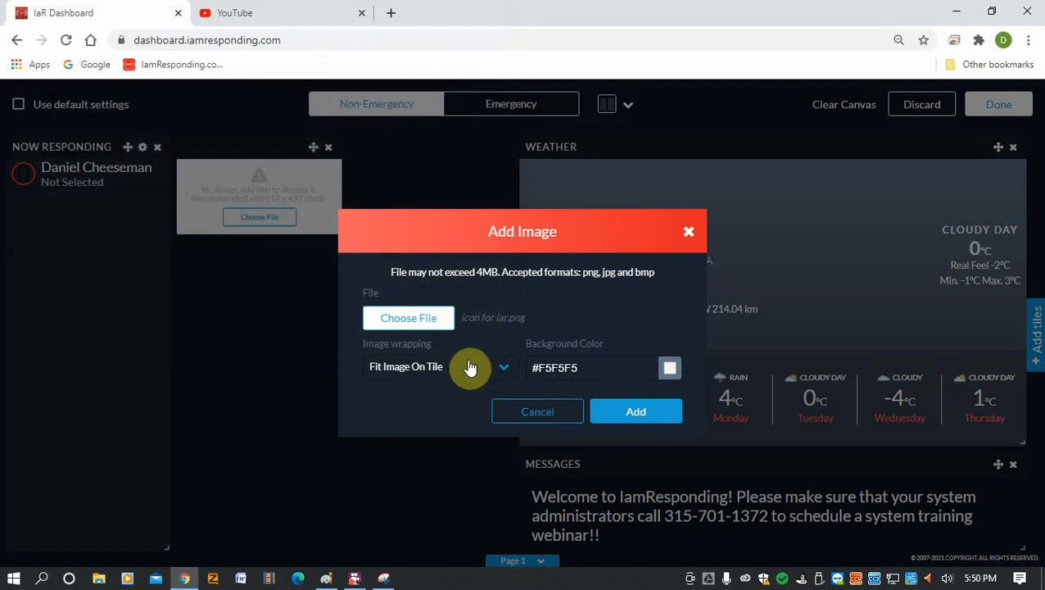
pyautogui.click(598, 416)
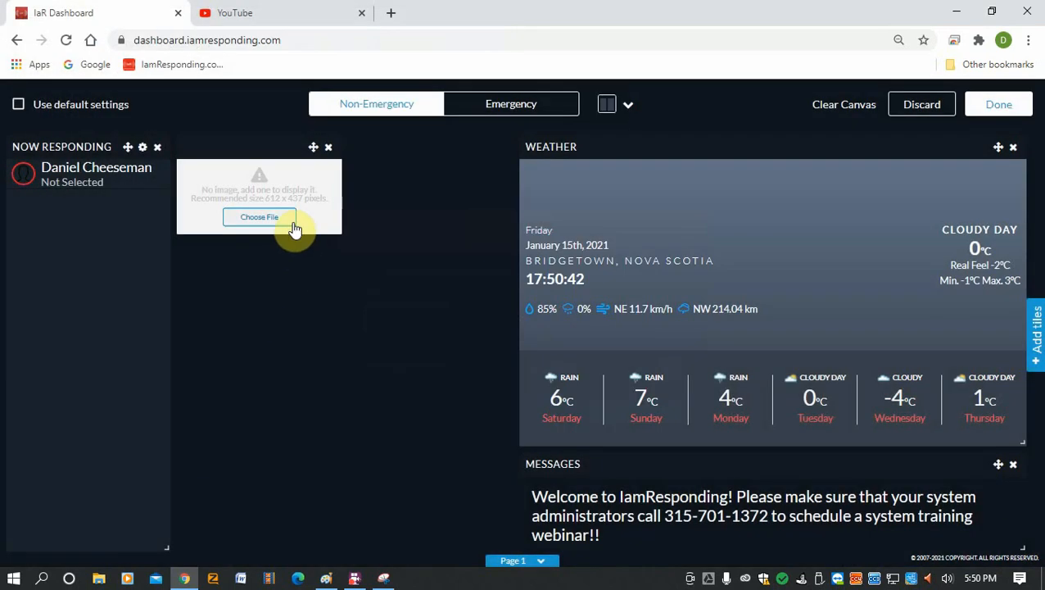
# - Add the Desktop file "icon for iar" to the custom image tile with the dark background color #1f1f1f
pyautogui.click(281, 215)
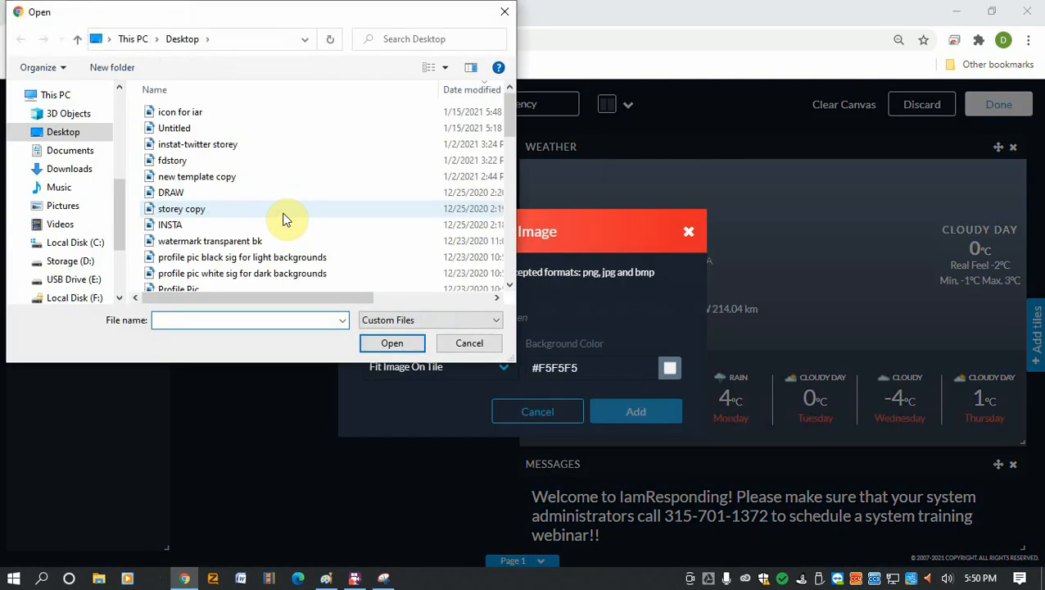
pyautogui.click(191, 113)
pyautogui.click(398, 345)
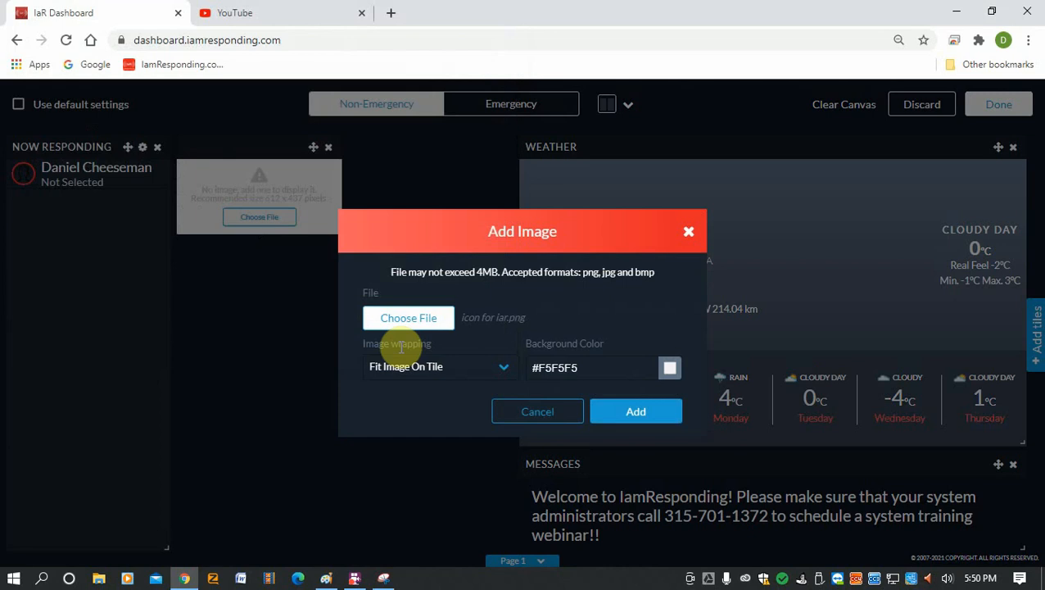
pyautogui.click(671, 369)
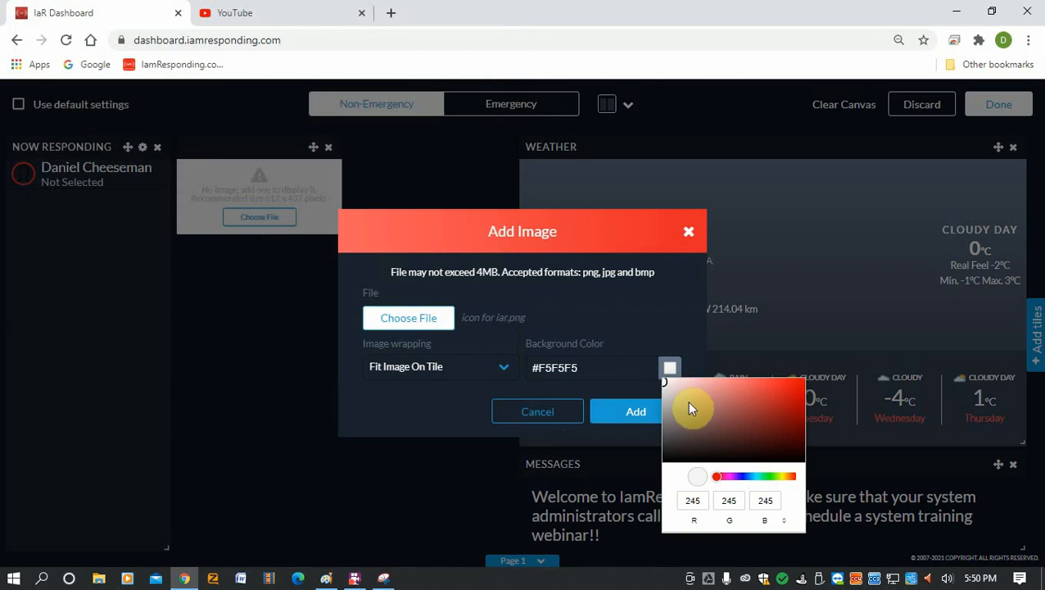
pyautogui.moveTo(688, 408); pyautogui.dragTo(645, 456)
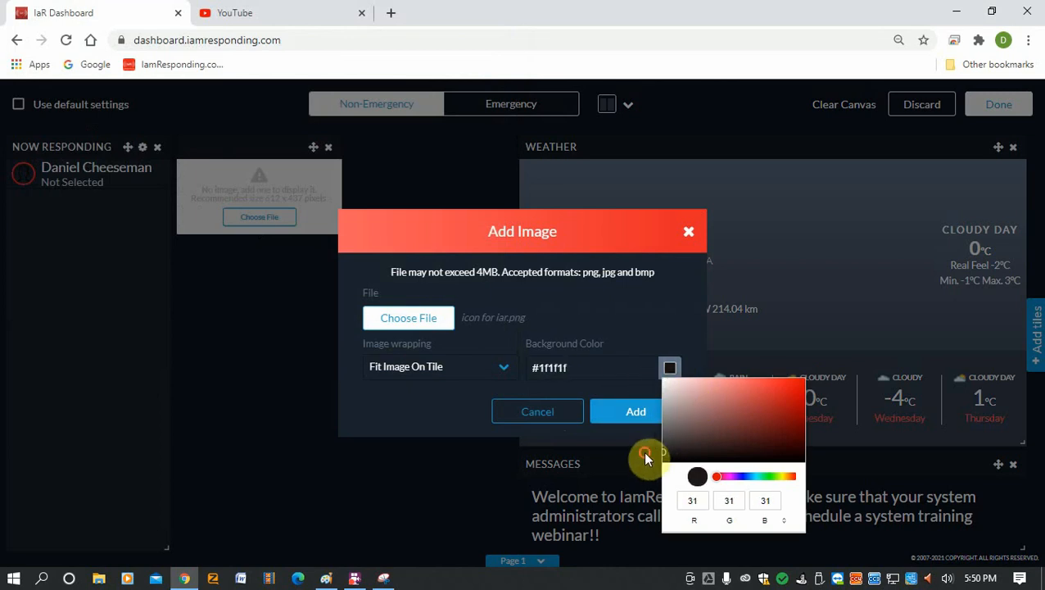
pyautogui.click(678, 323)
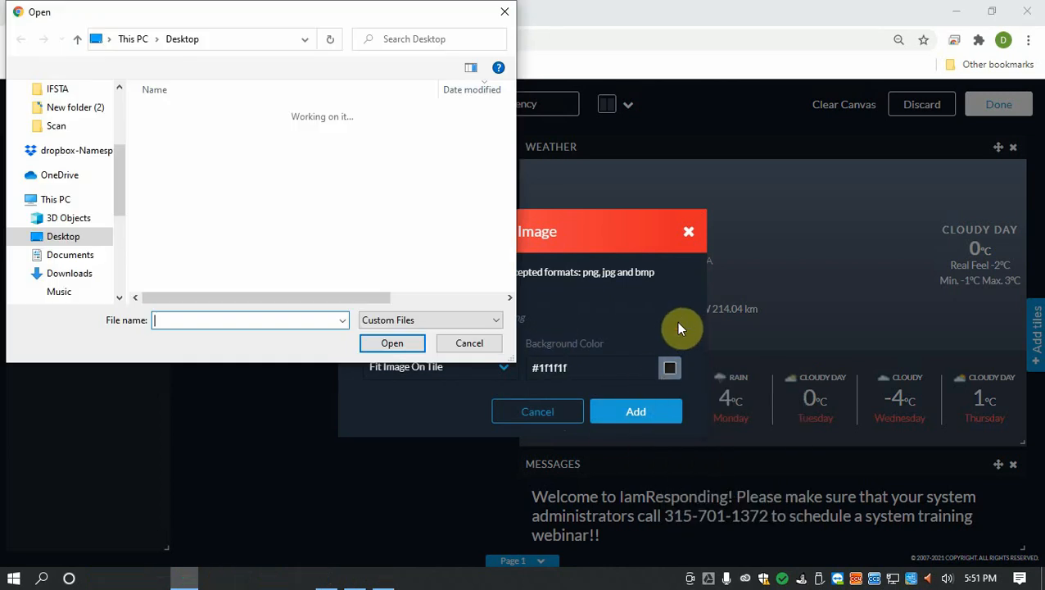
pyautogui.click(469, 342)
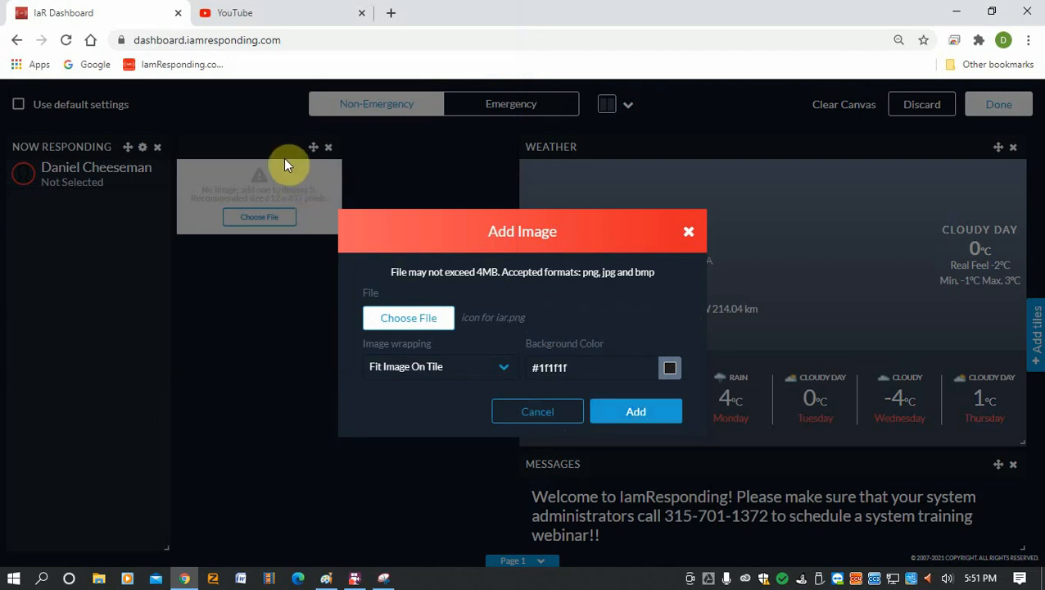
pyautogui.click(607, 409)
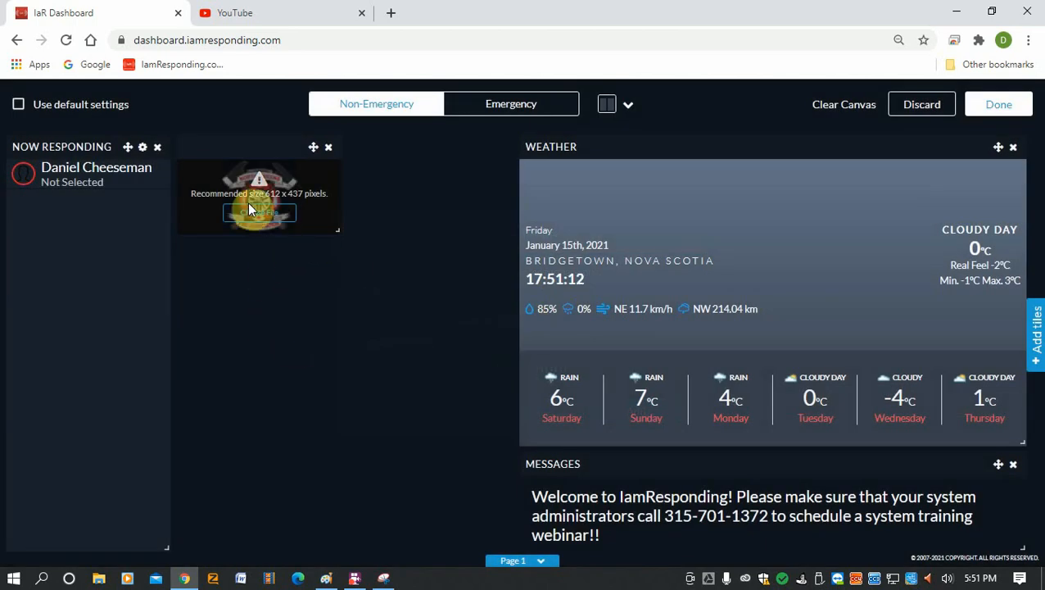
# - Enlarge the logo image tile to fill the space between Now Responding and Weather, and finish editing the display
pyautogui.moveTo(340, 231); pyautogui.dragTo(507, 507)
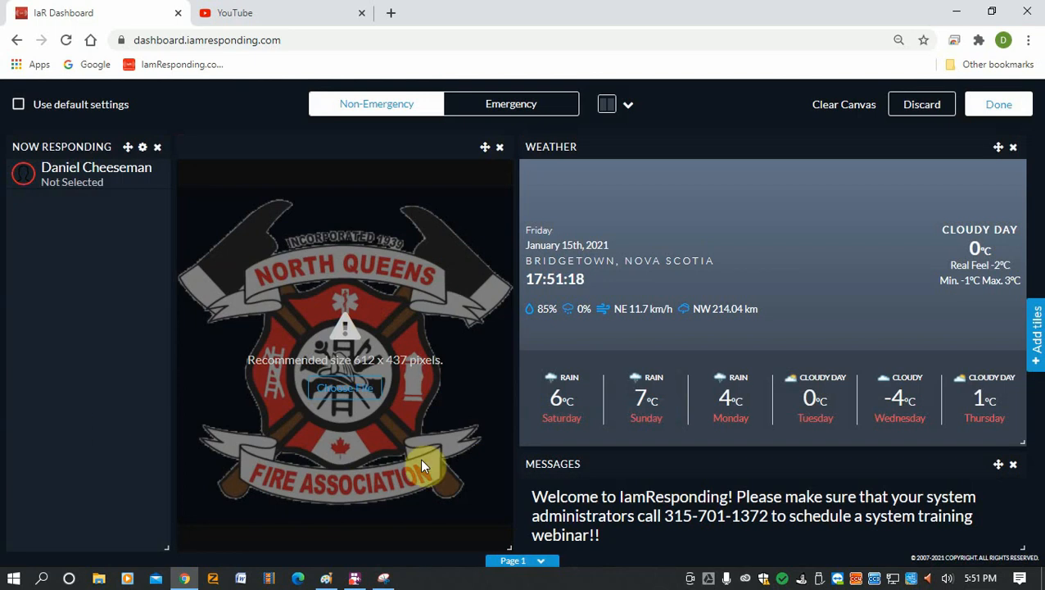
pyautogui.click(812, 507)
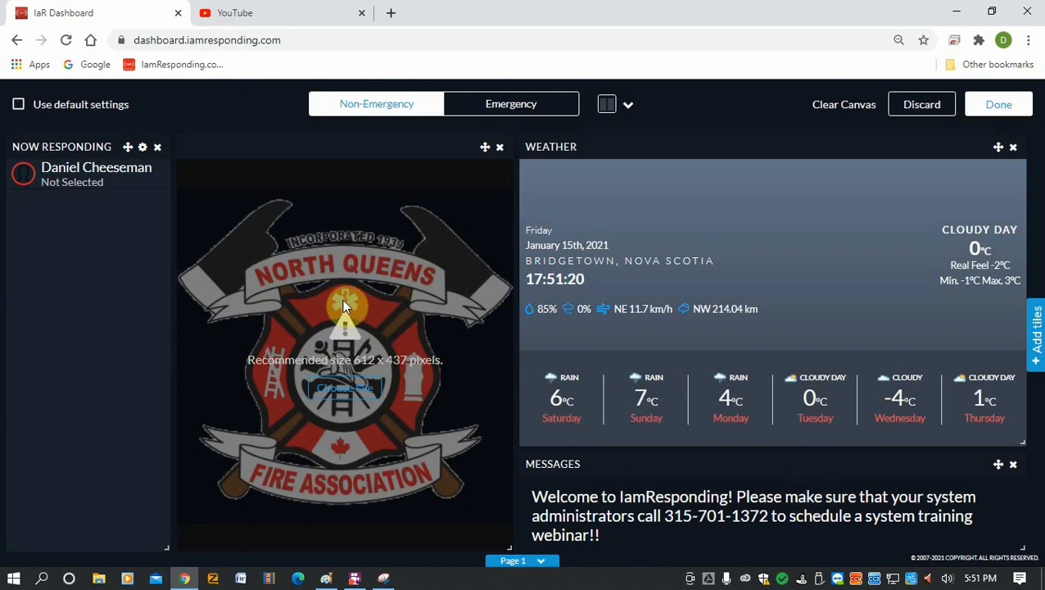
pyautogui.click(997, 111)
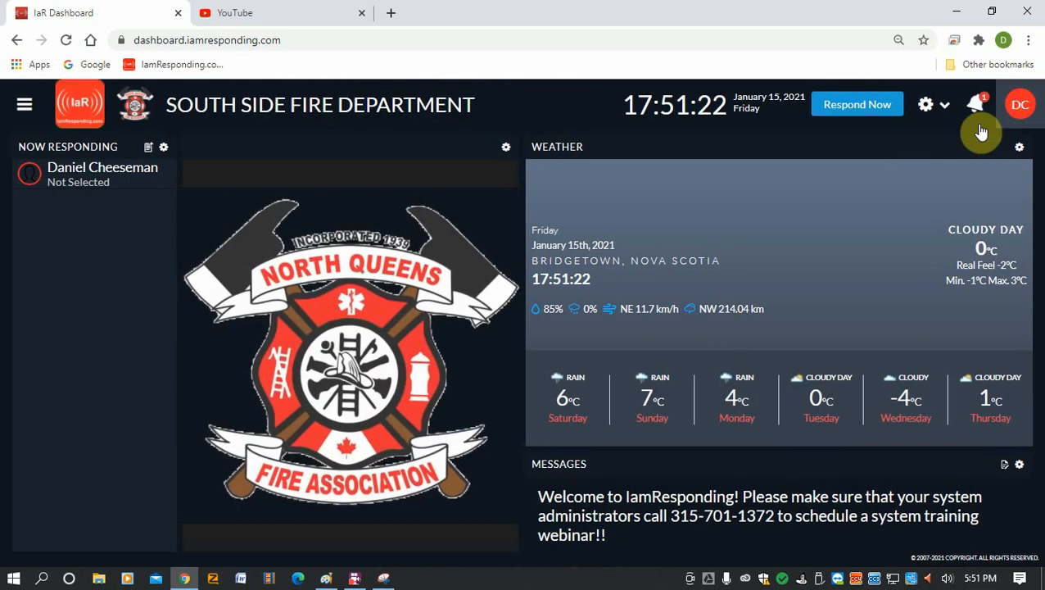